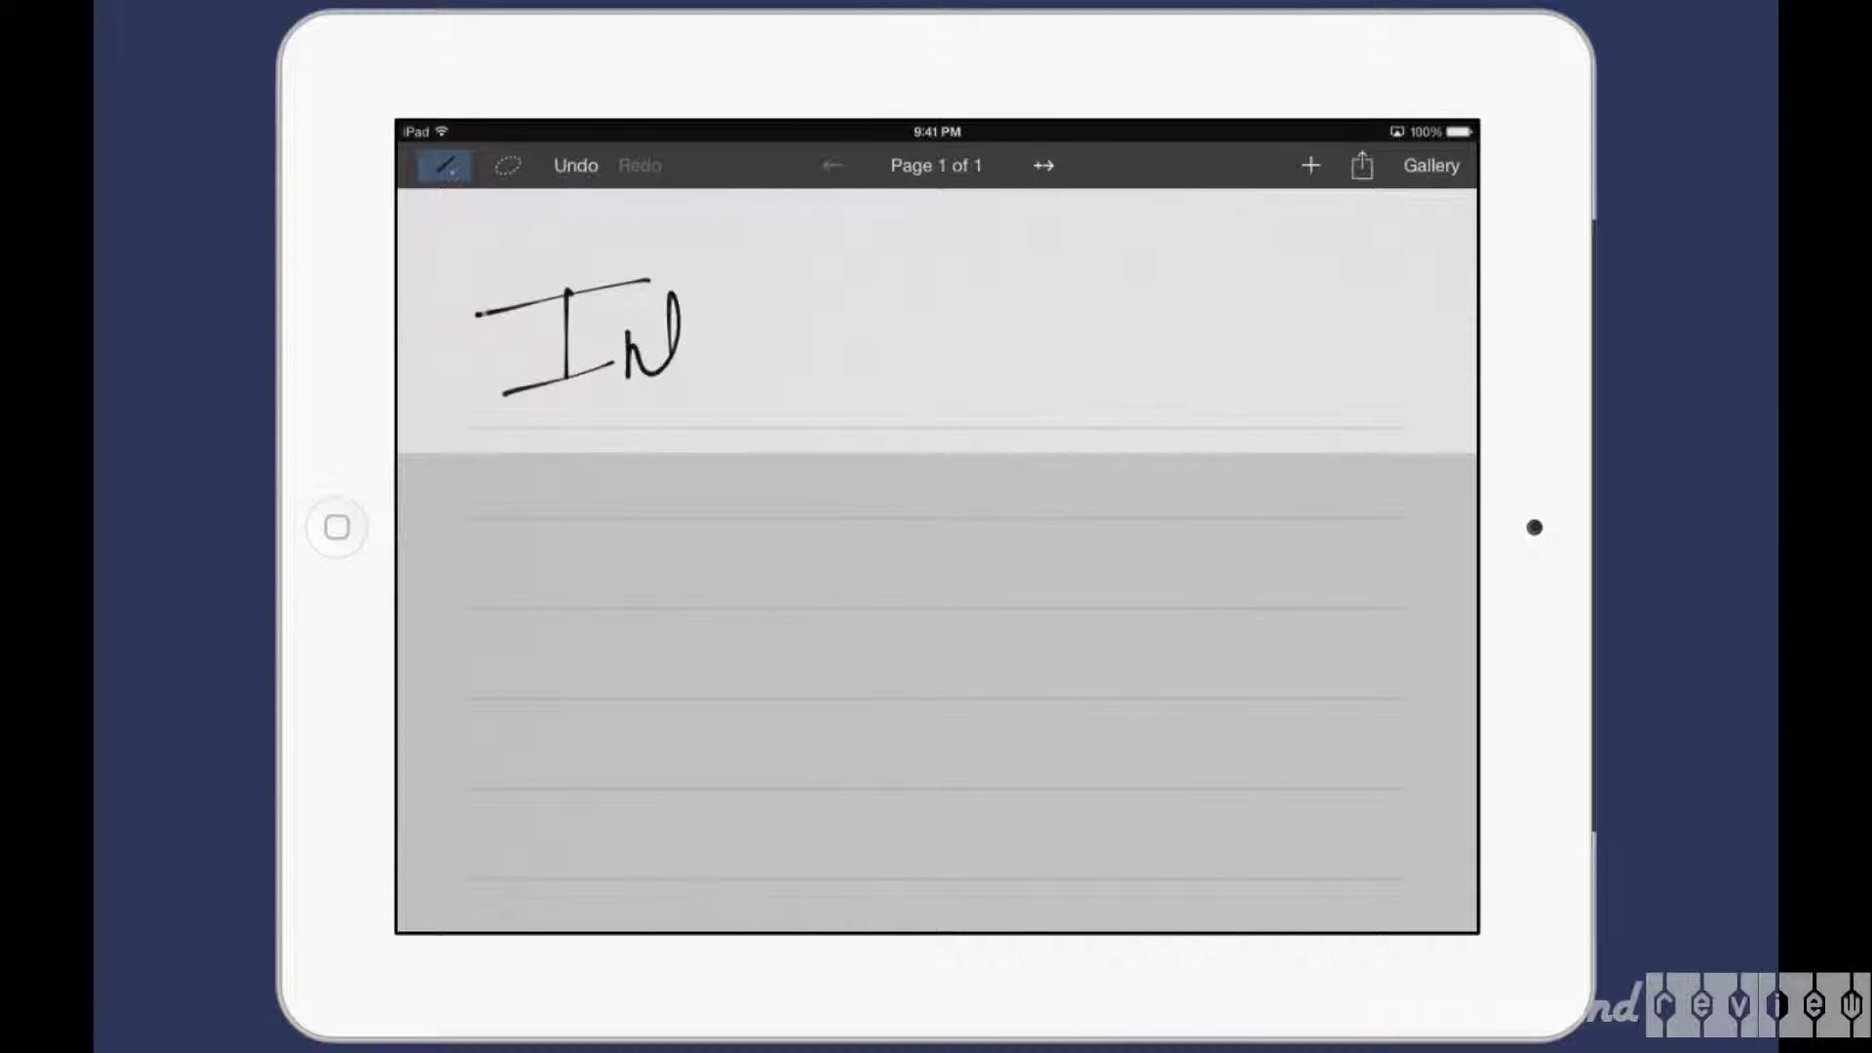
# Handwrite 'Plus' and lasso it up beside 'Inkflow'
pyautogui.moveTo(694, 425); pyautogui.dragTo(692, 505)
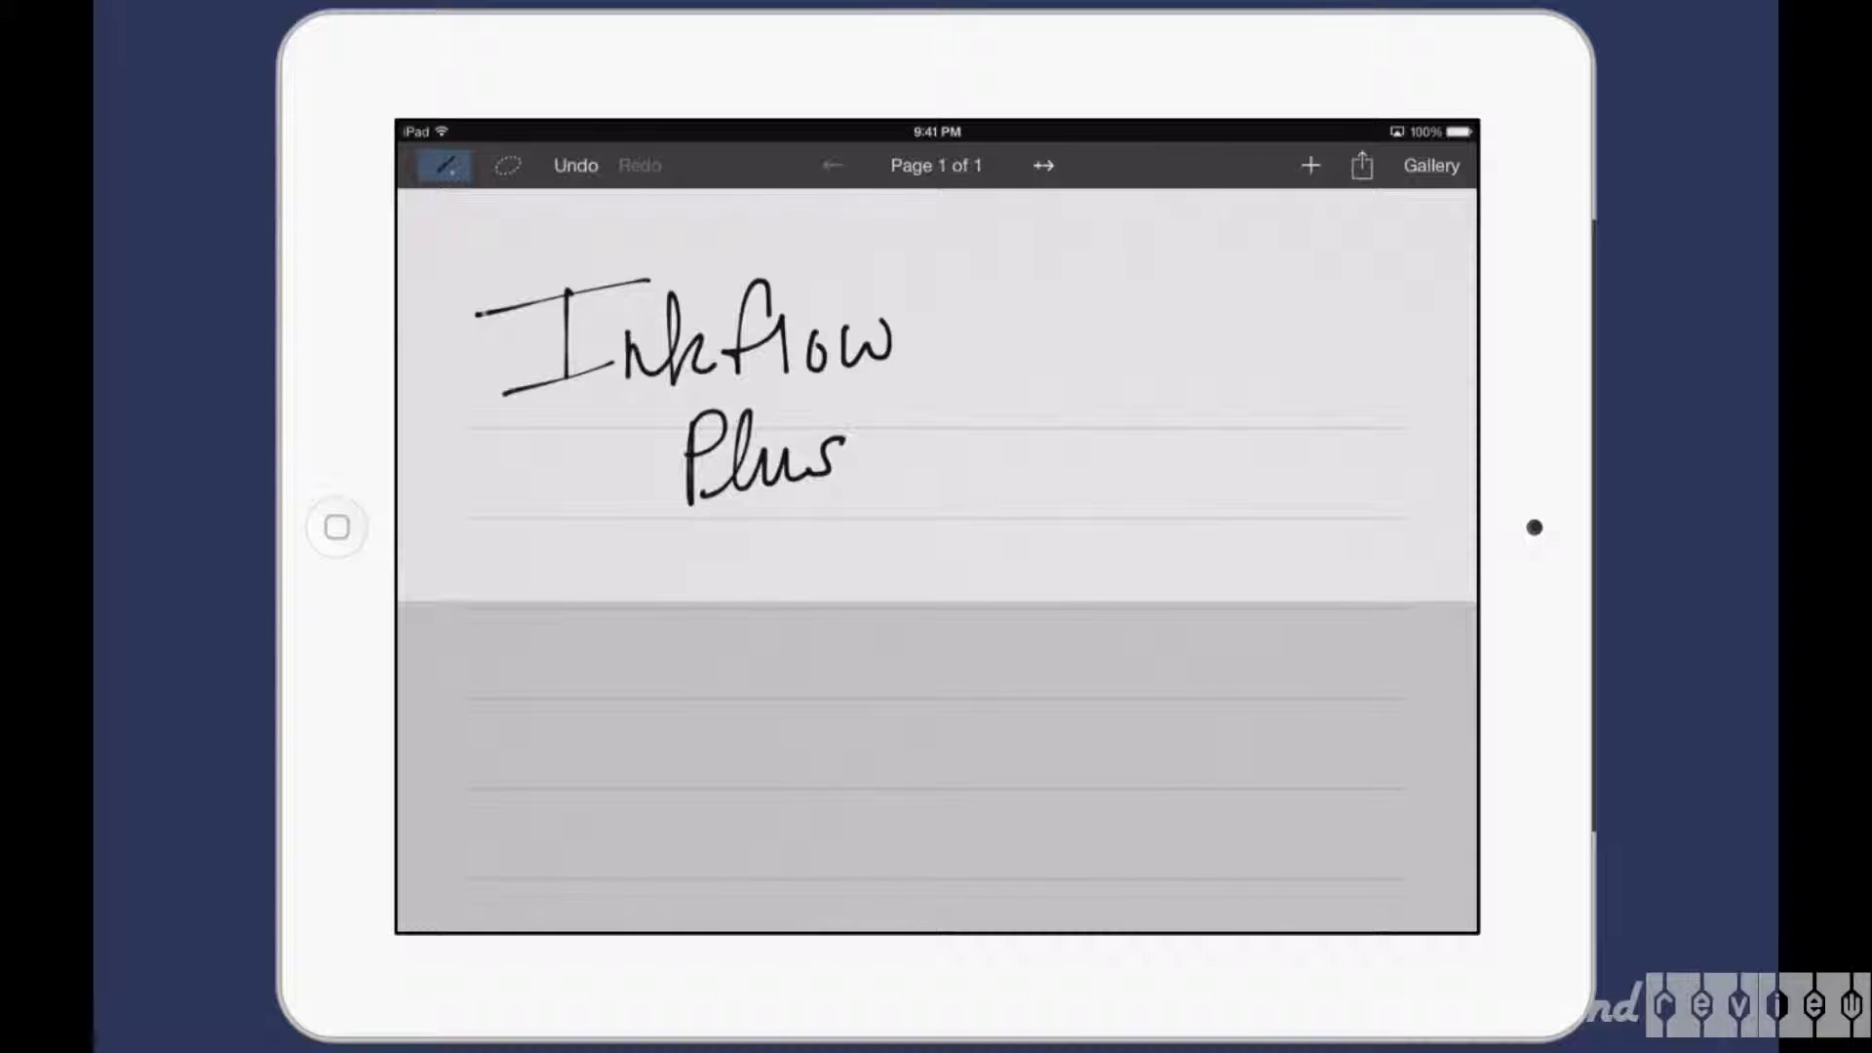
pyautogui.click(508, 165)
pyautogui.moveTo(614, 394); pyautogui.dragTo(629, 401)
pyautogui.moveTo(760, 460); pyautogui.dragTo(1089, 307)
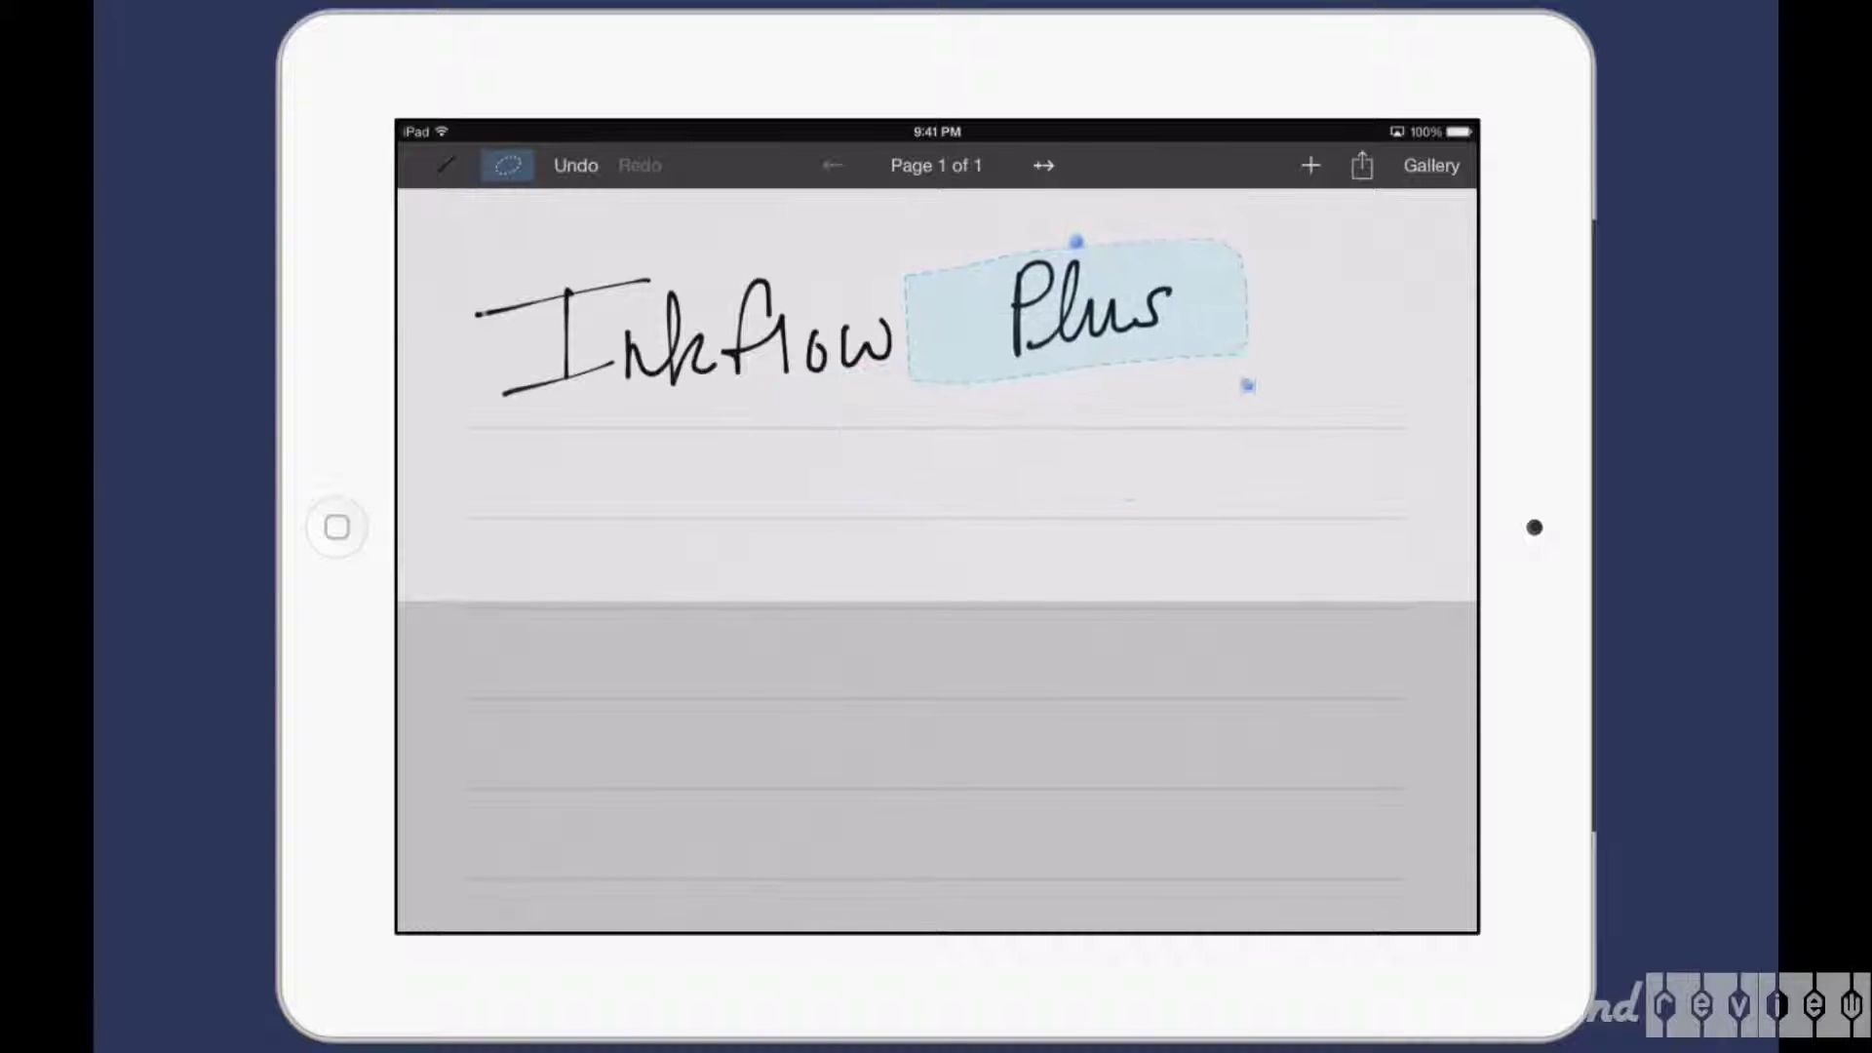
# Move the 'Inkflow Plus' phrase down the page, enlarge it, and shift it right
pyautogui.moveTo(439, 242)
pyautogui.mouseDown()
pyautogui.moveTo(1221, 256)
pyautogui.moveTo(439, 249)
pyautogui.mouseUp()
pyautogui.moveTo(819, 337); pyautogui.dragTo(863, 482)
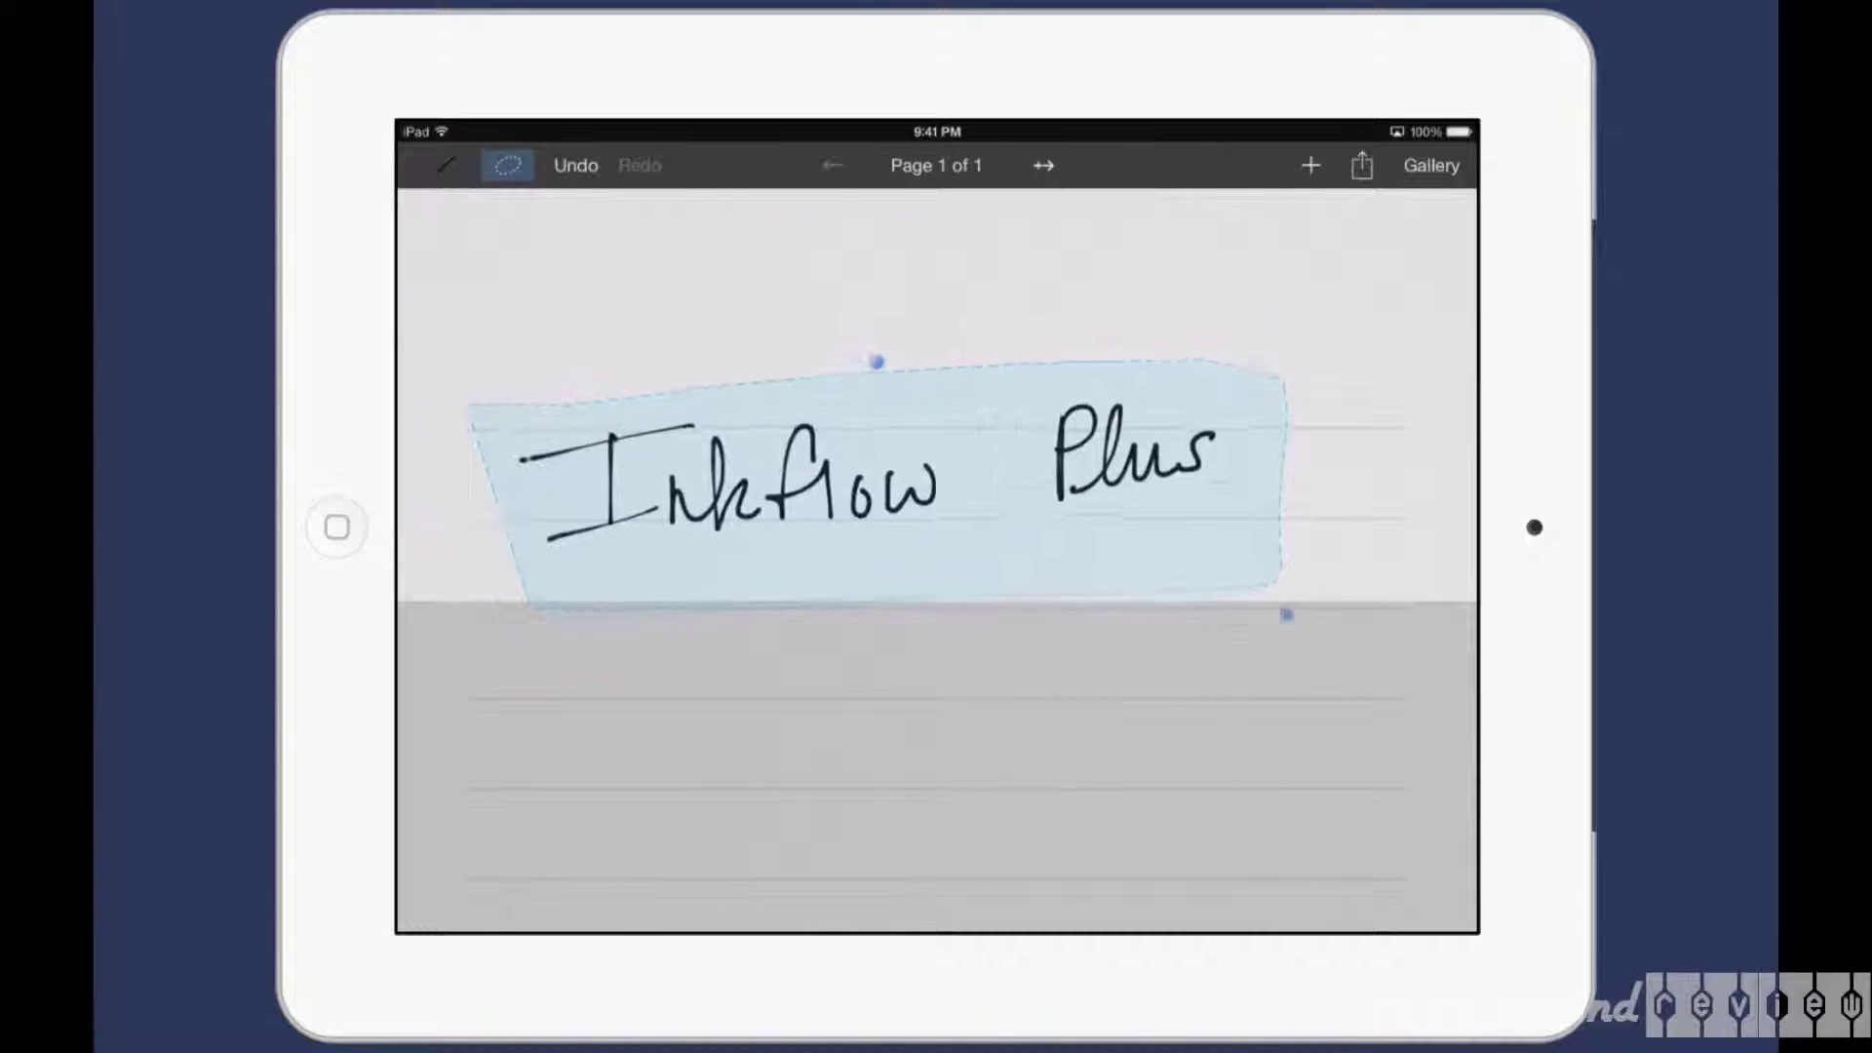
pyautogui.moveTo(1286, 612); pyautogui.dragTo(1470, 717)
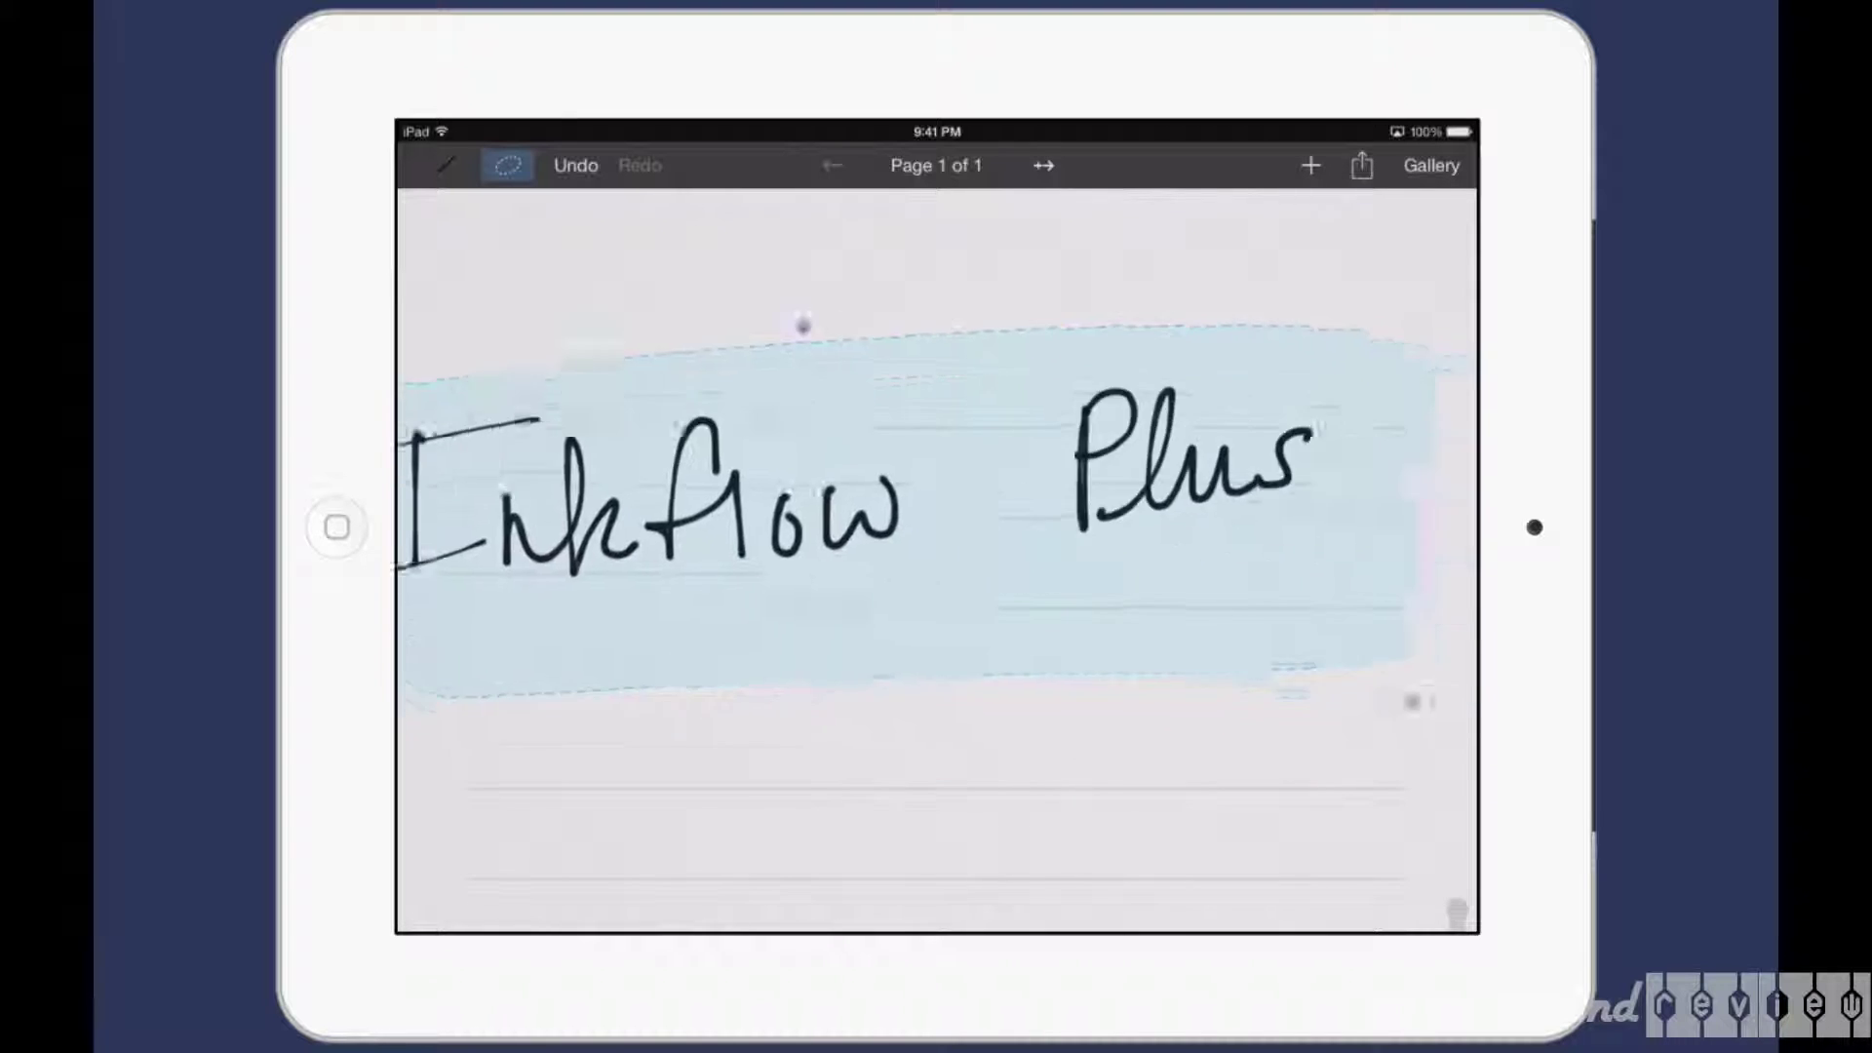
pyautogui.moveTo(877, 541); pyautogui.dragTo(906, 541)
pyautogui.click(936, 819)
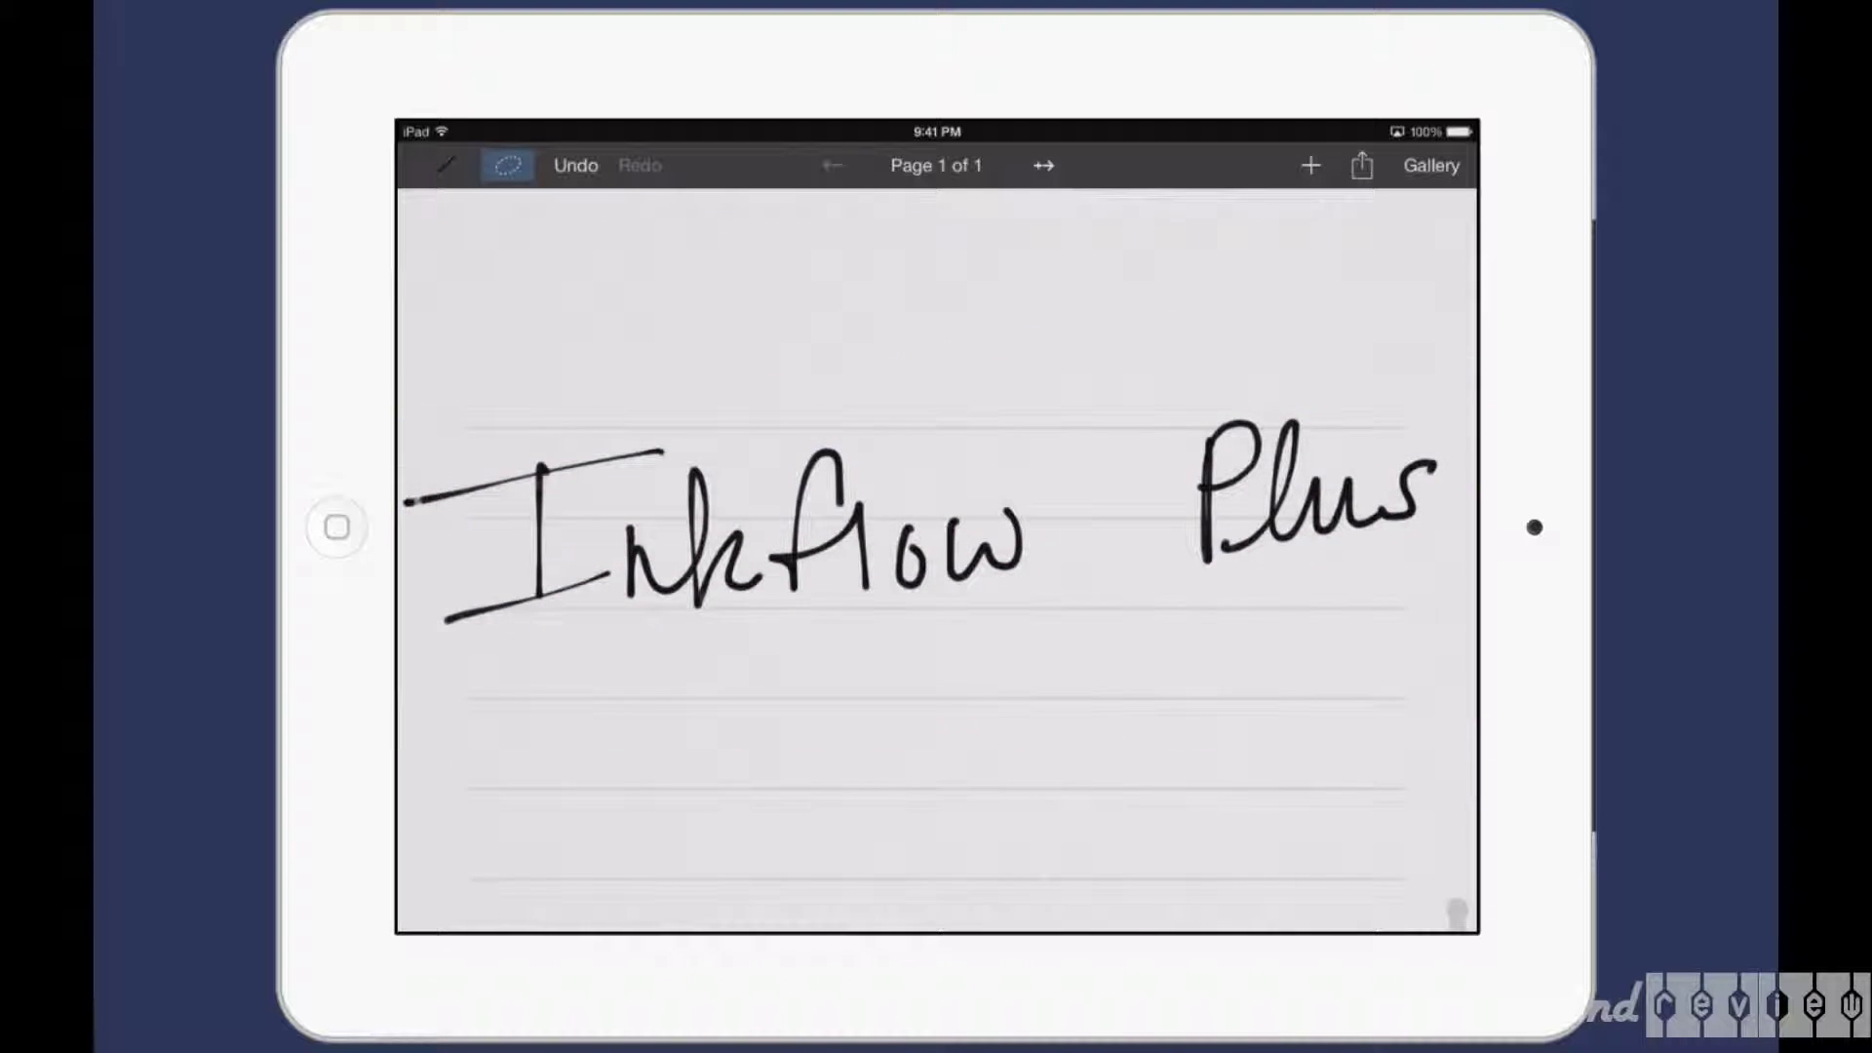
# Nudge 'Plus' closer to 'Inkflow' and return to writing mode
pyautogui.moveTo(1170, 409); pyautogui.dragTo(1163, 614)
pyautogui.moveTo(1316, 497)
pyautogui.mouseDown()
pyautogui.moveTo(1189, 505)
pyautogui.moveTo(1214, 505)
pyautogui.mouseUp()
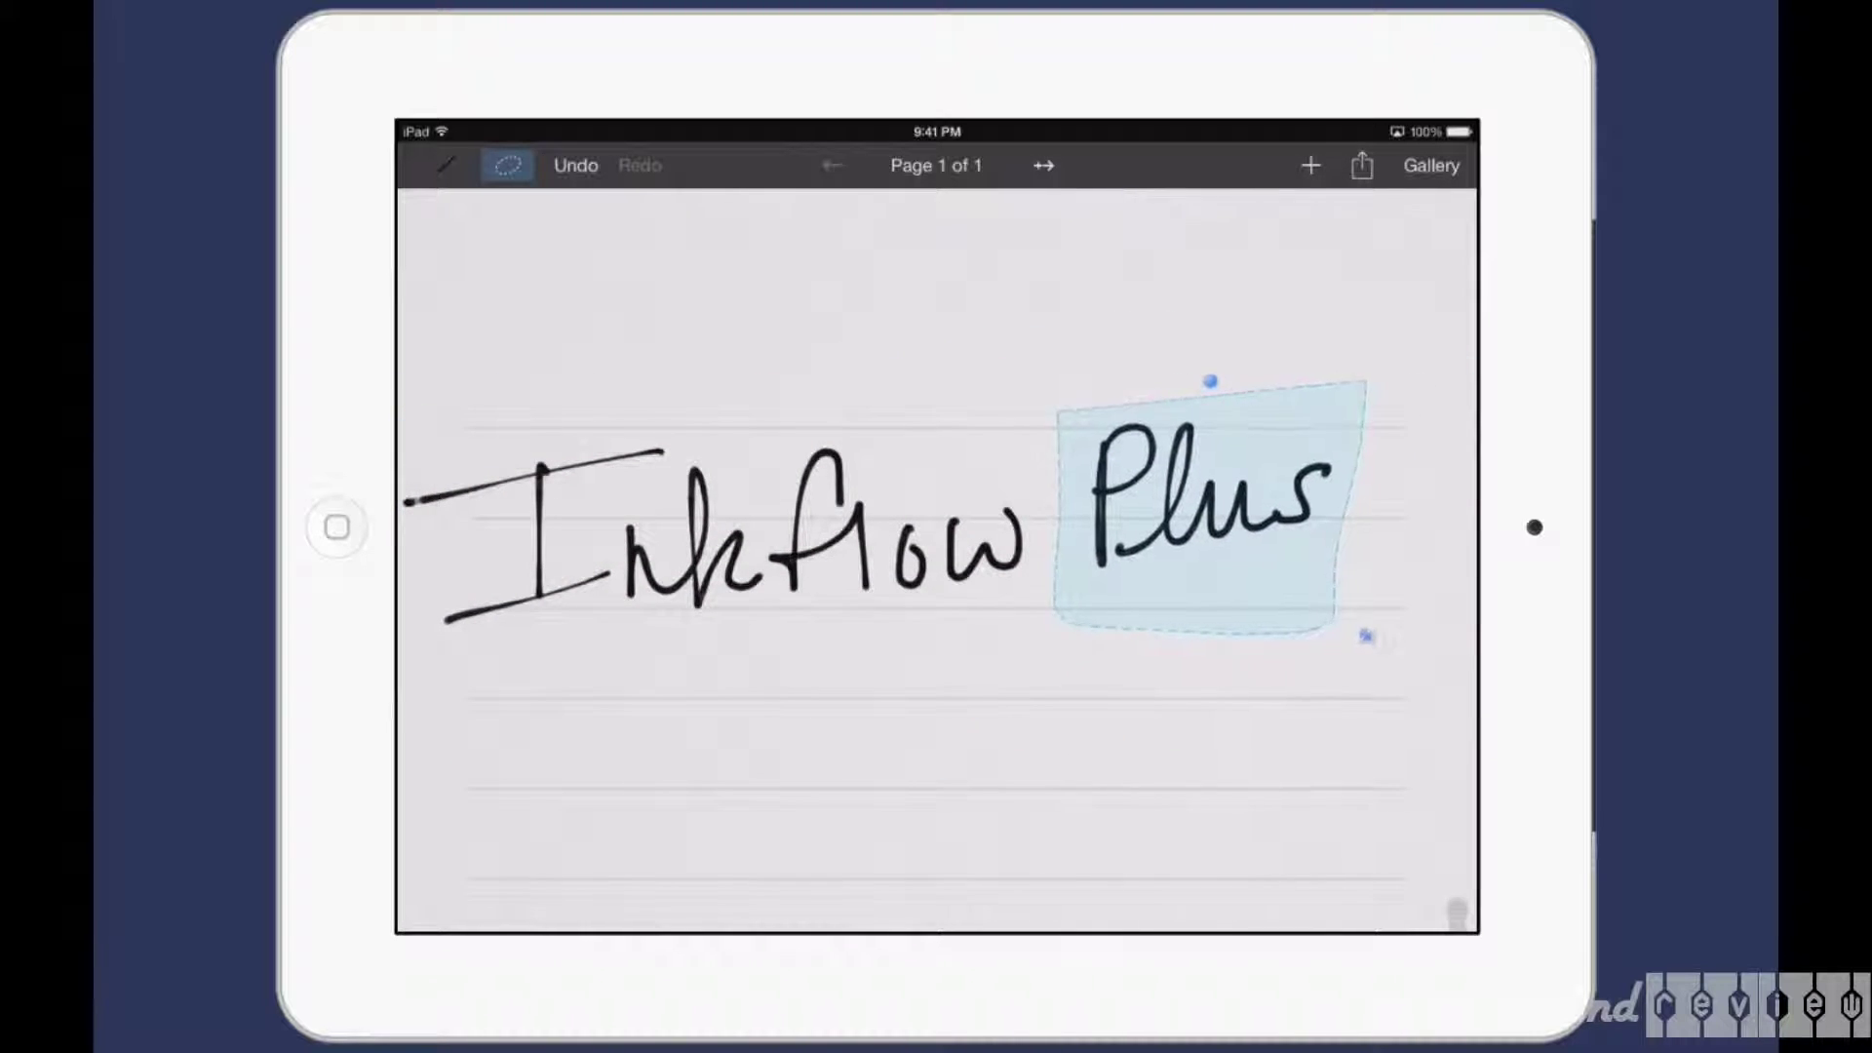
pyautogui.click(937, 761)
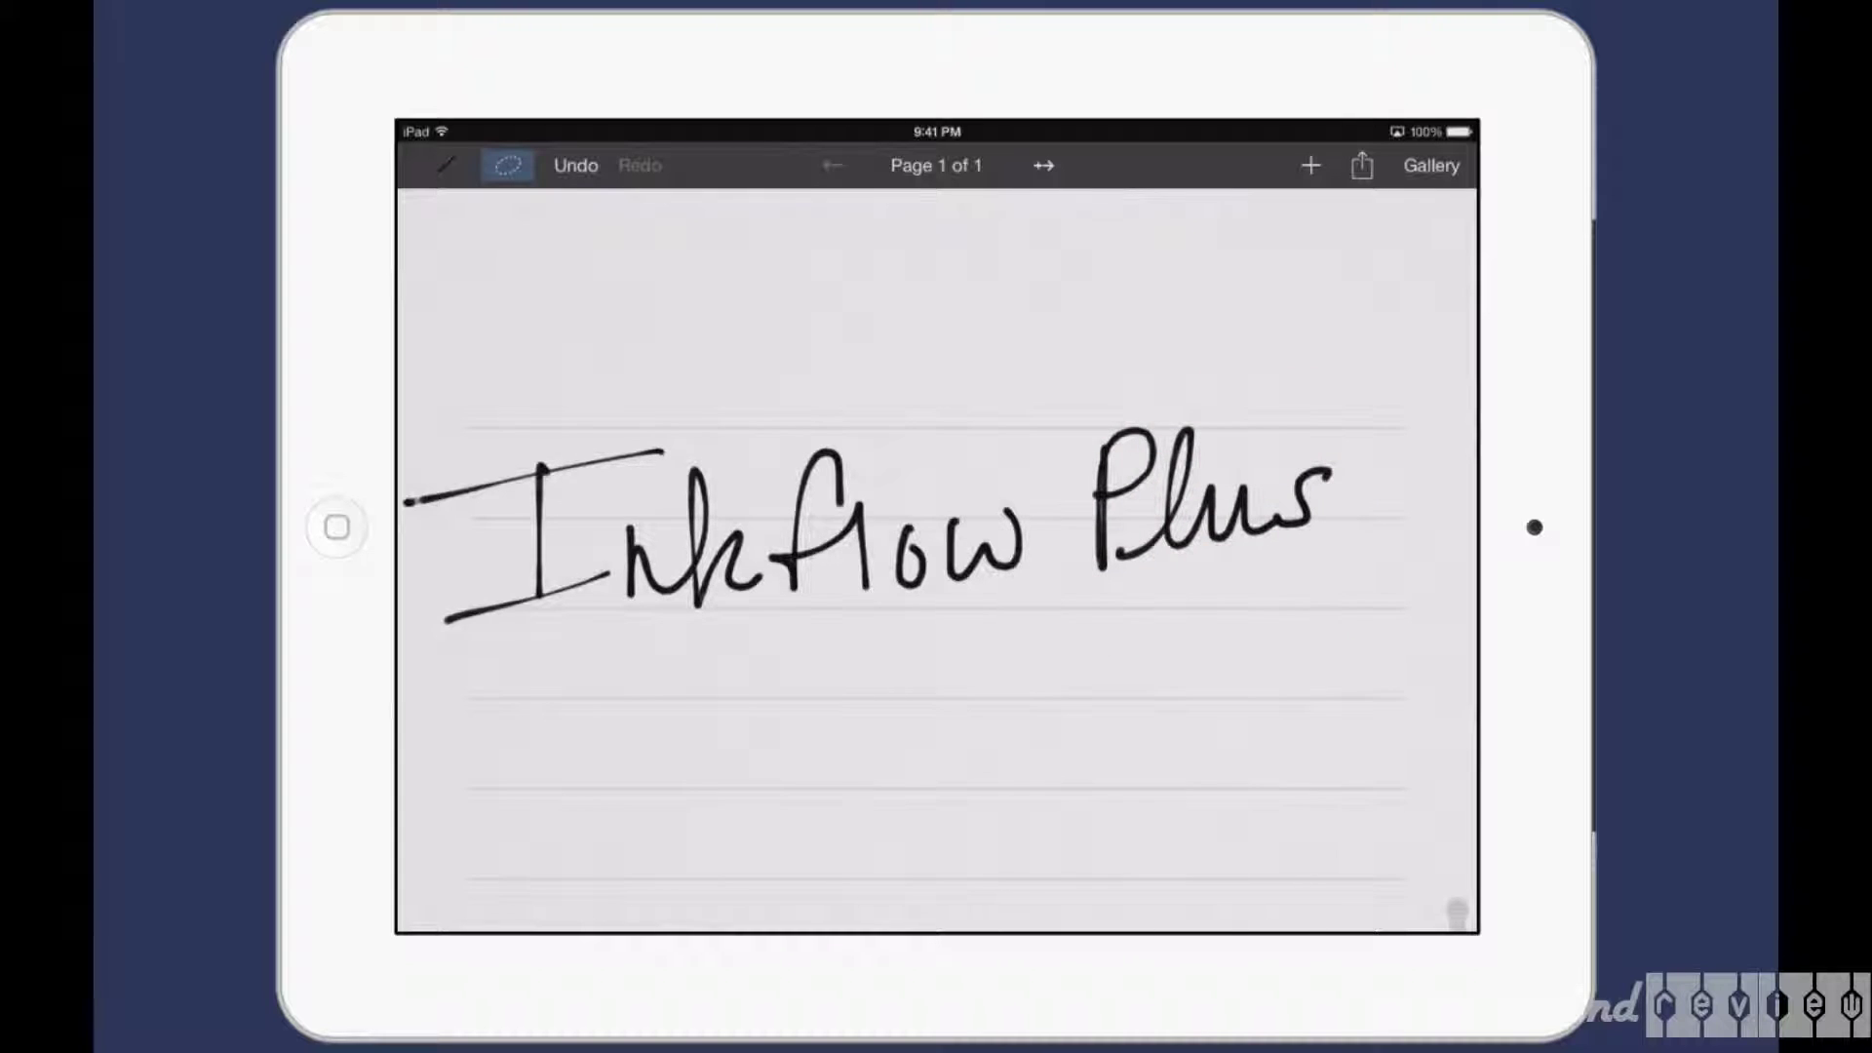
pyautogui.click(445, 165)
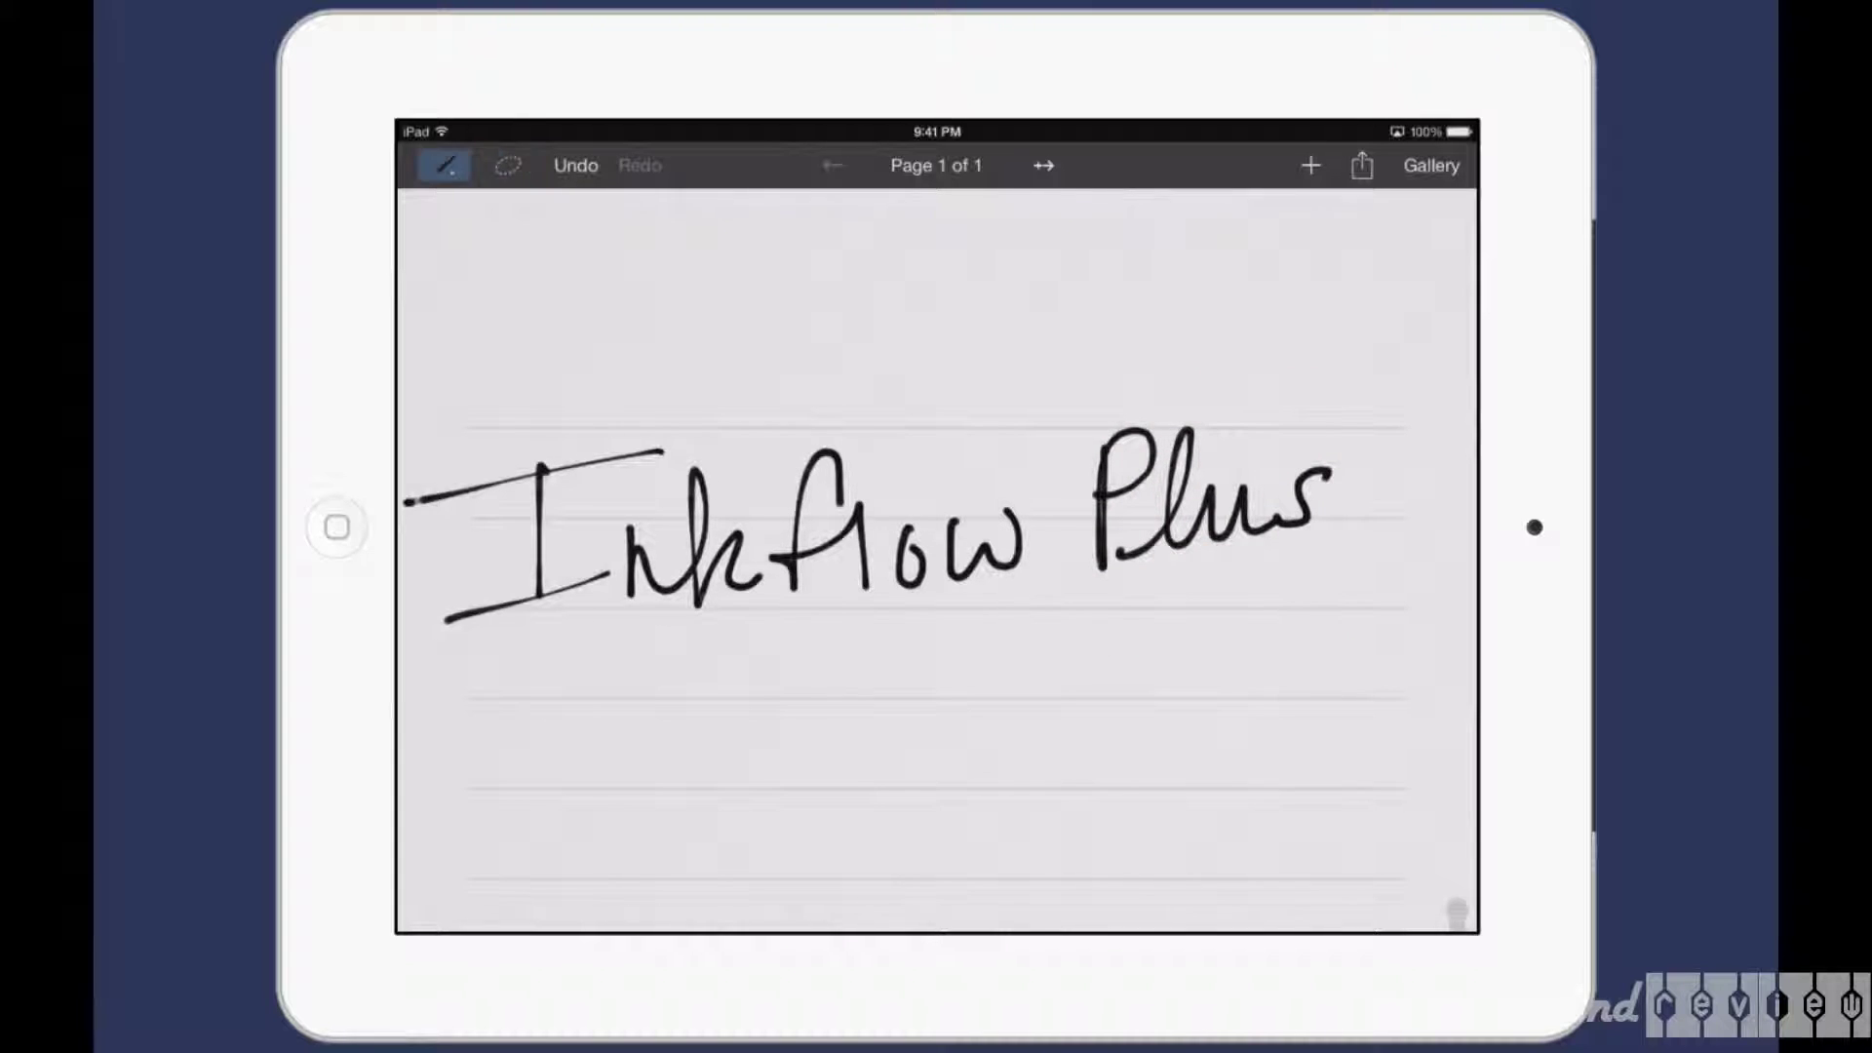
# Erase both handwritten words, 'Inkflow' and 'Plus', and switch back to the pen
pyautogui.click(836, 220)
pyautogui.moveTo(418, 497); pyautogui.dragTo(607, 461)
pyautogui.moveTo(447, 599)
pyautogui.mouseDown()
pyautogui.moveTo(651, 549)
pyautogui.moveTo(1024, 541)
pyautogui.mouseUp()
pyautogui.moveTo(1324, 505); pyautogui.dragTo(1111, 483)
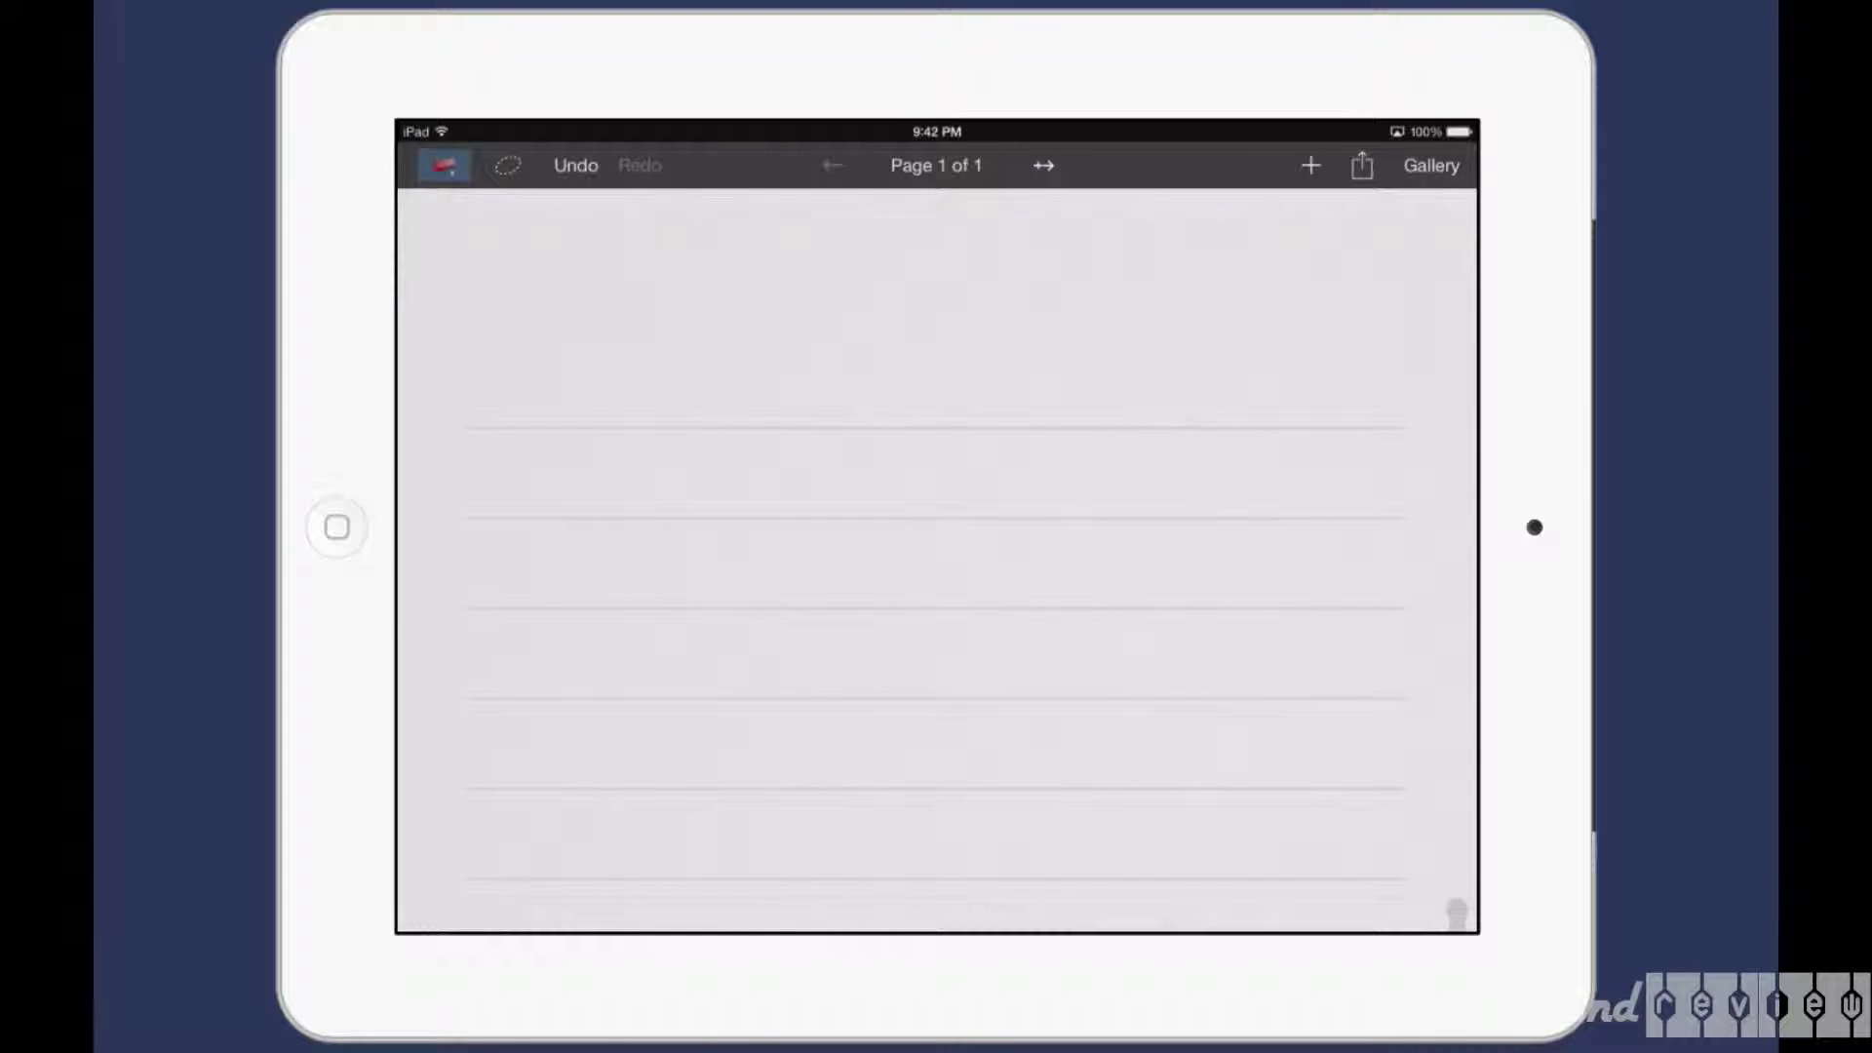
pyautogui.click(445, 165)
pyautogui.click(887, 219)
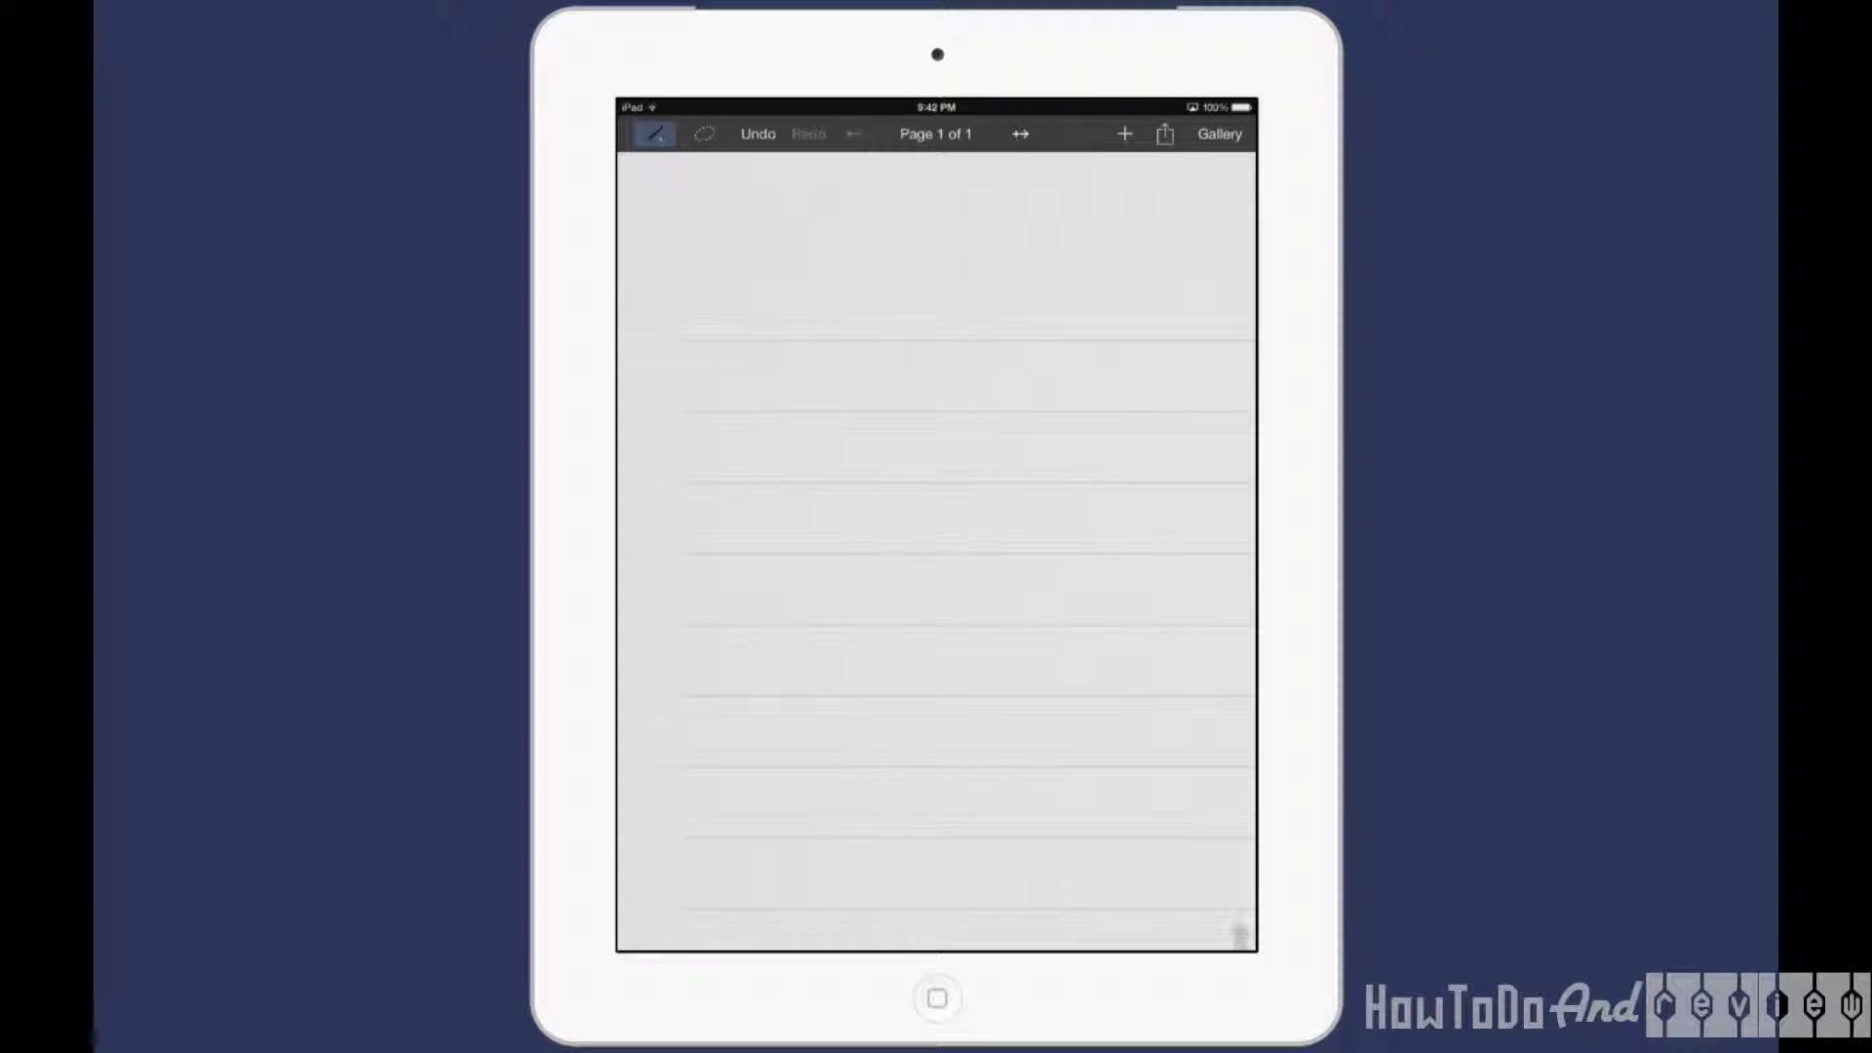
# Insert a camera photo of the sheet, moved up-left and enlarged
pyautogui.click(1125, 134)
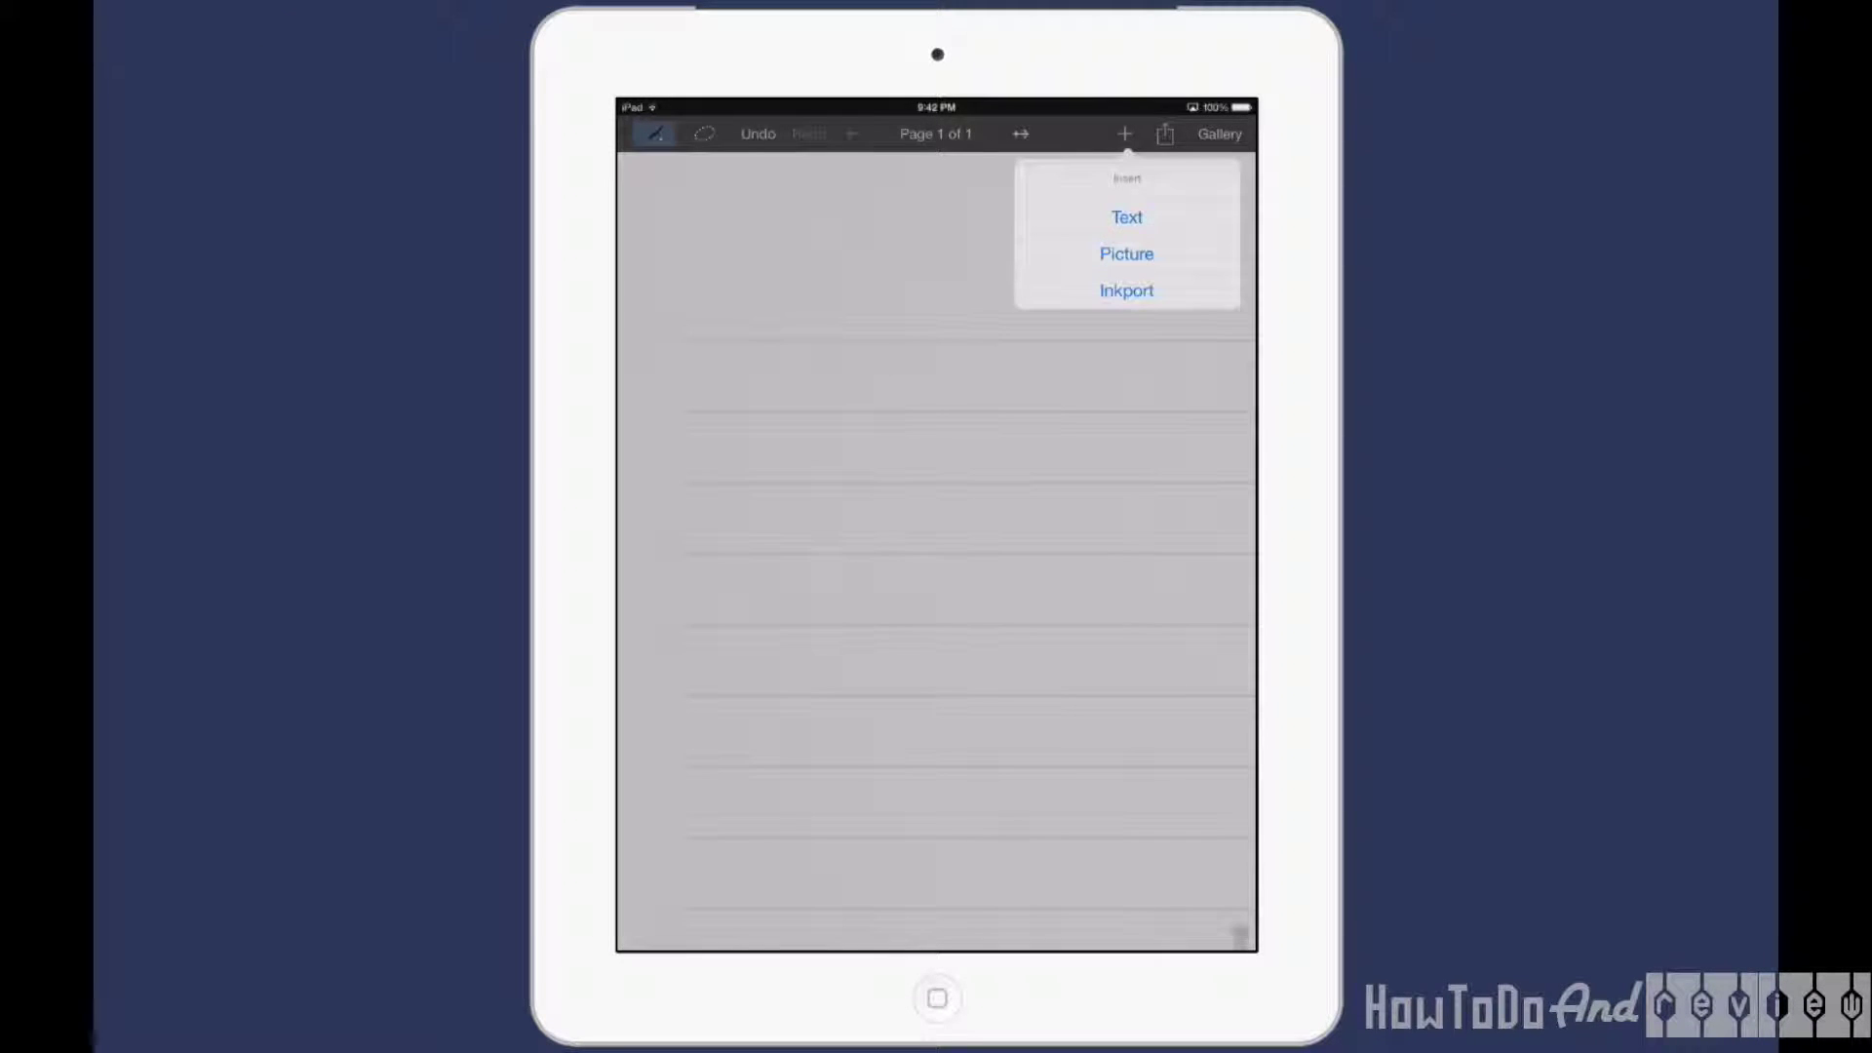
pyautogui.click(1126, 253)
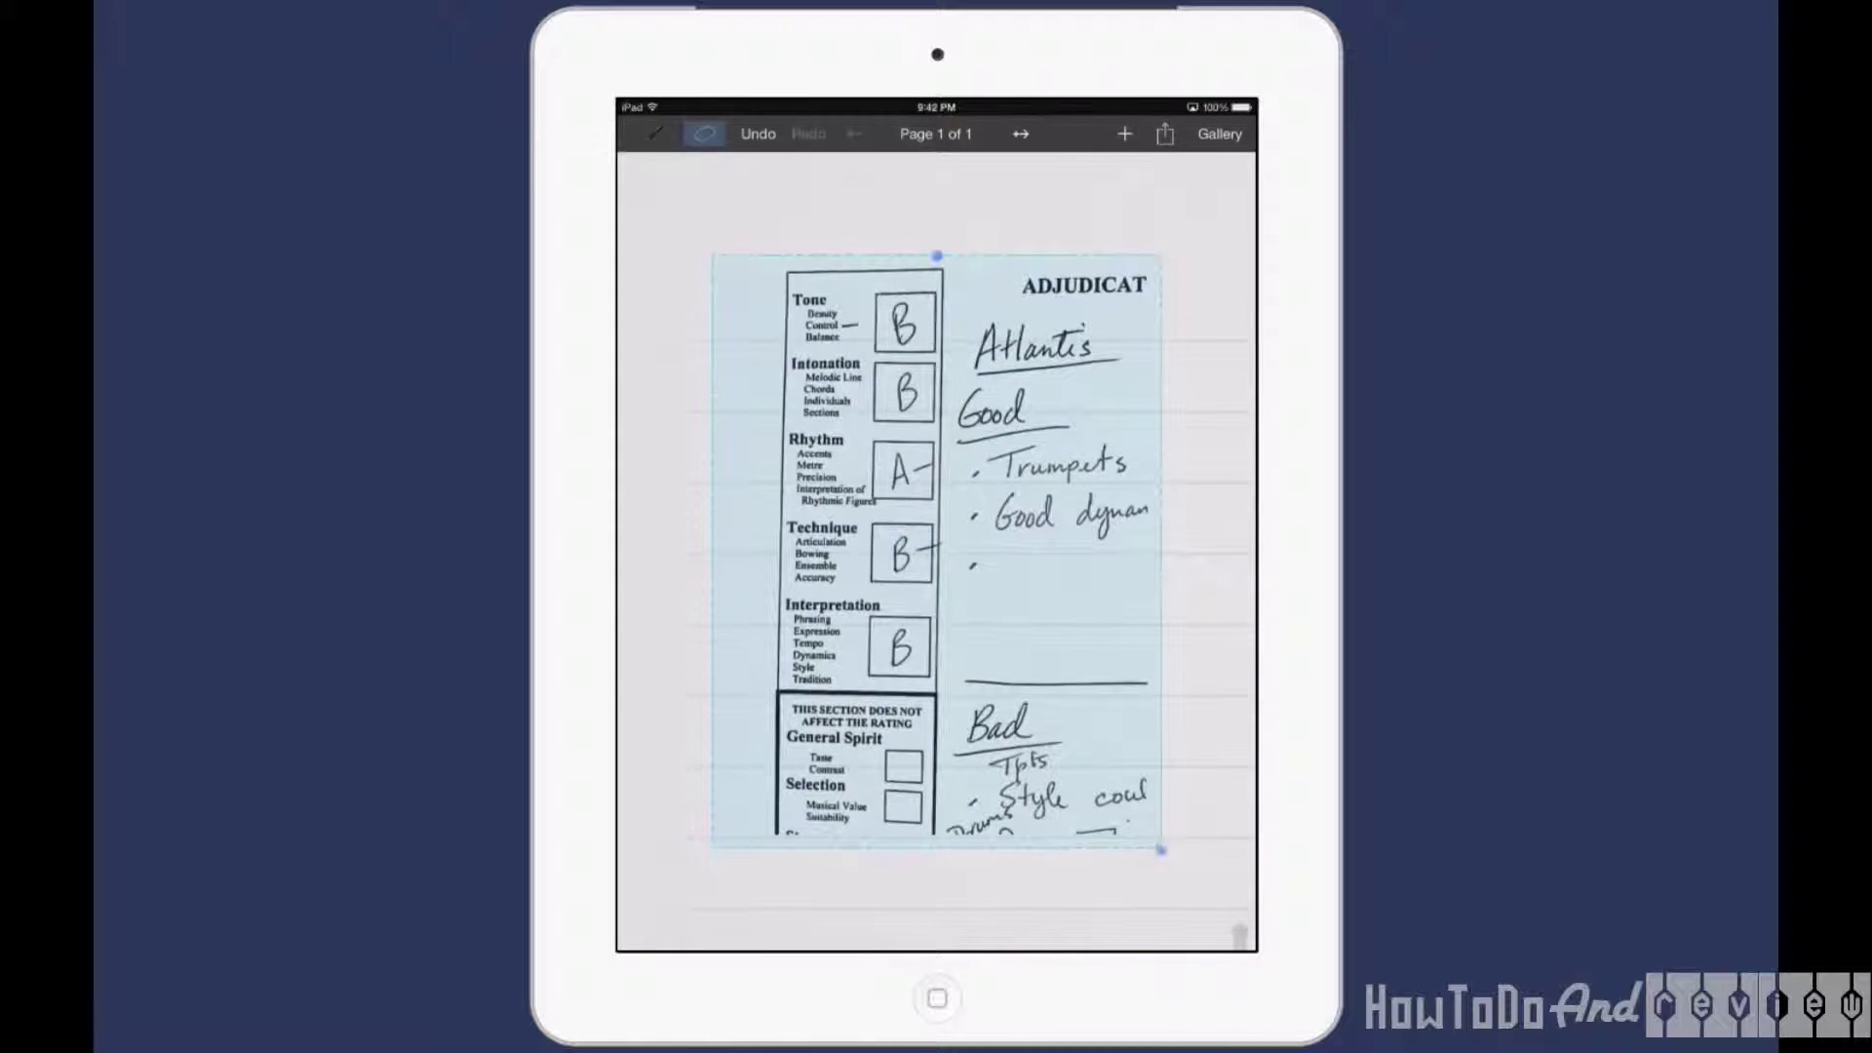
pyautogui.moveTo(935, 551); pyautogui.dragTo(852, 458)
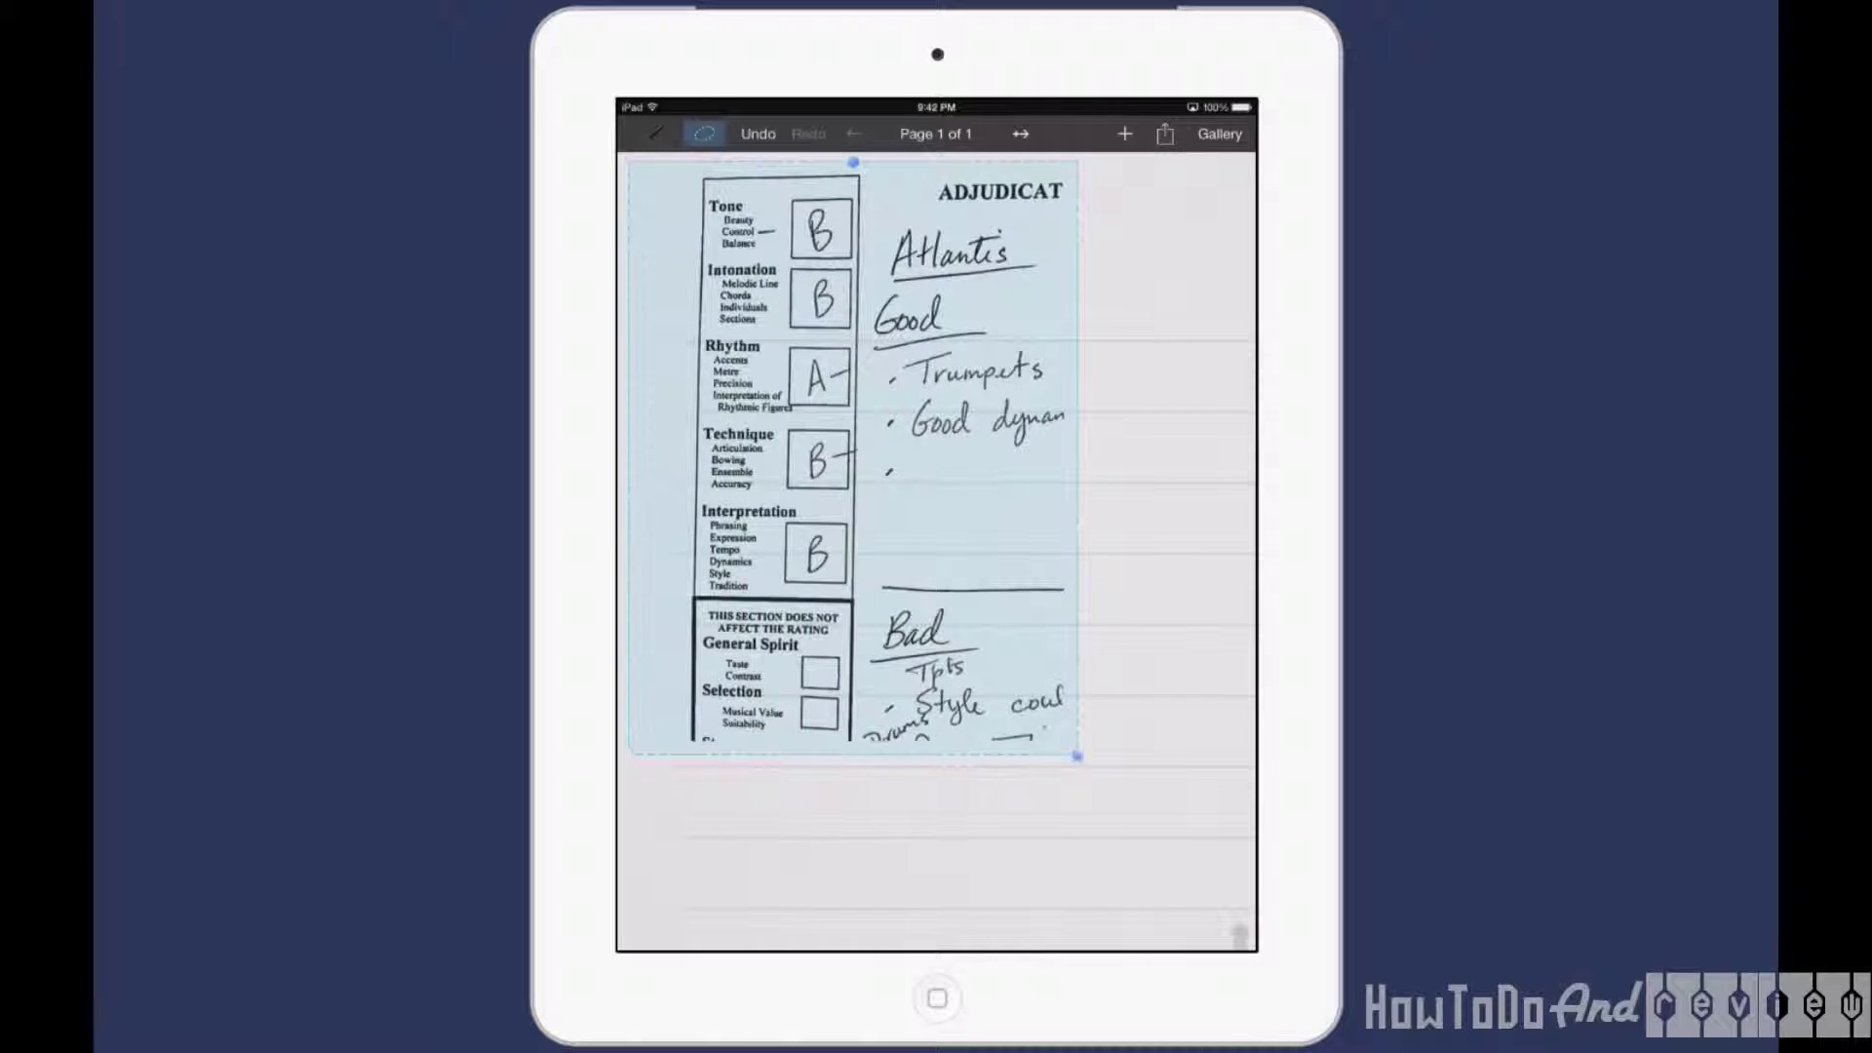
pyautogui.moveTo(1076, 756); pyautogui.dragTo(1174, 885)
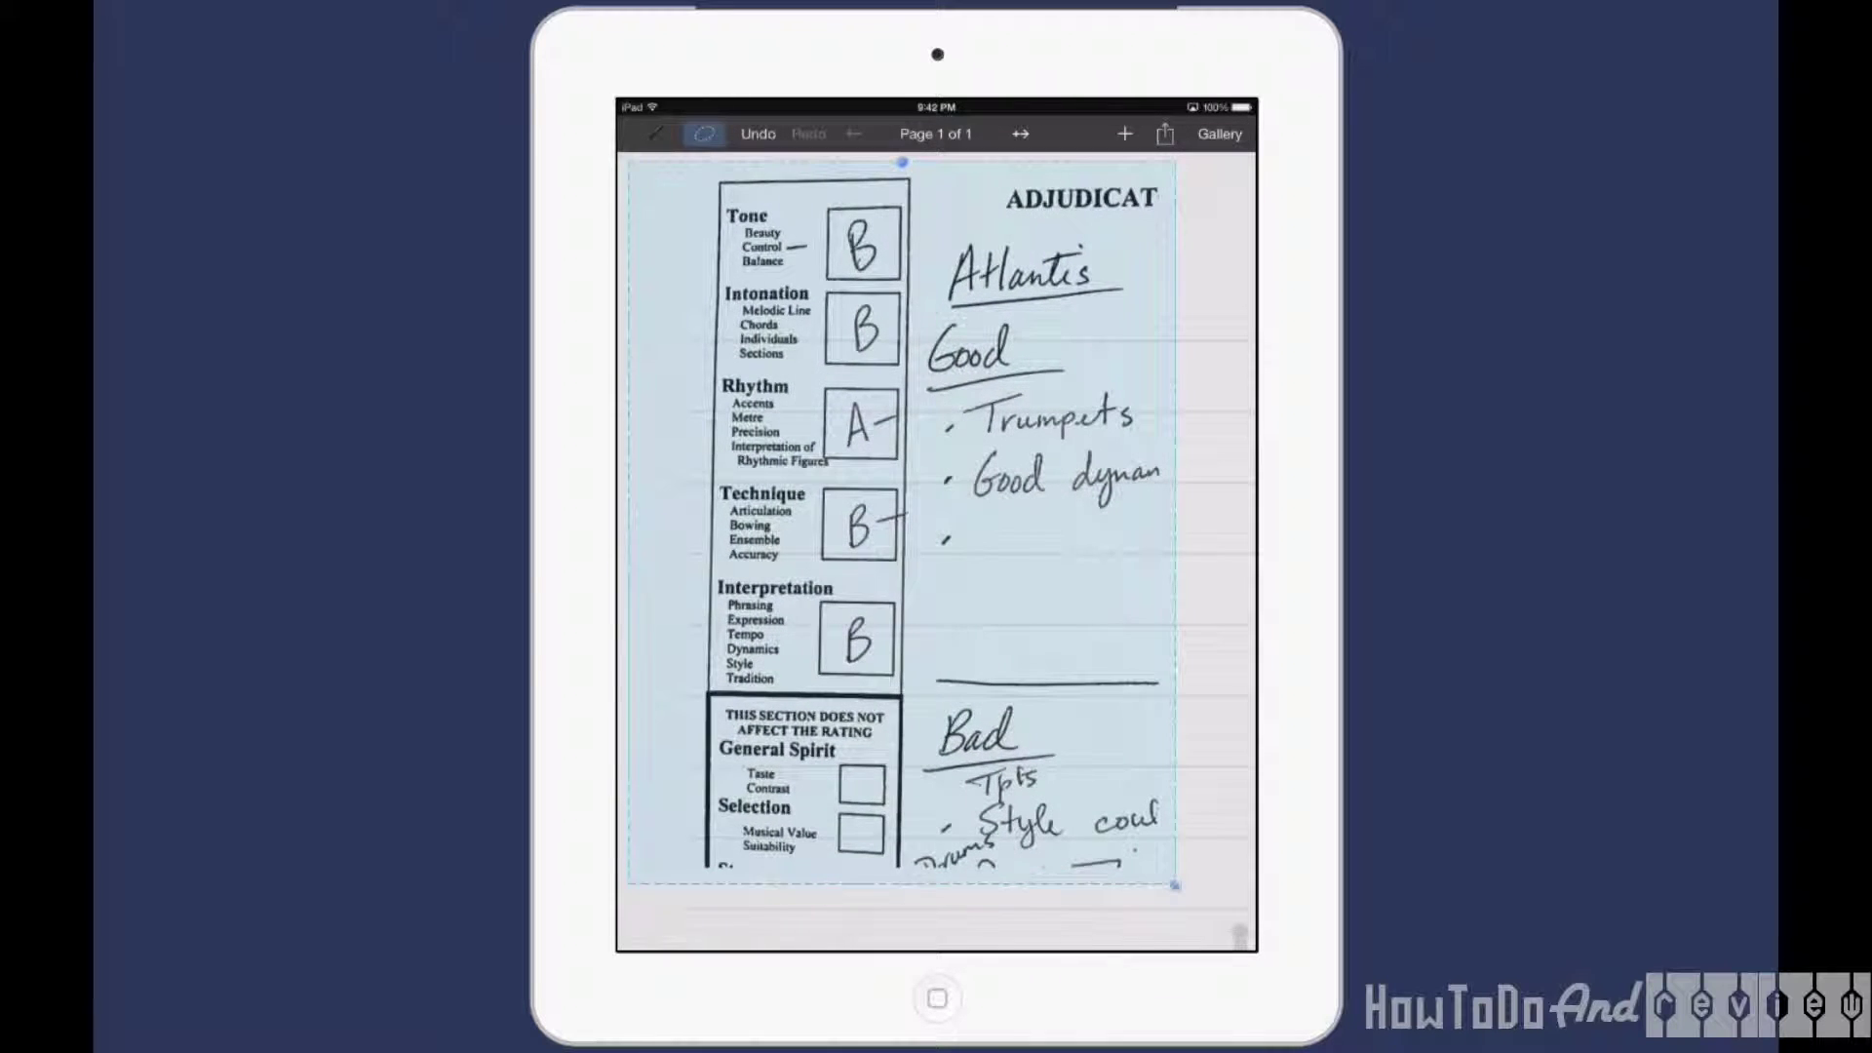
pyautogui.click(1215, 585)
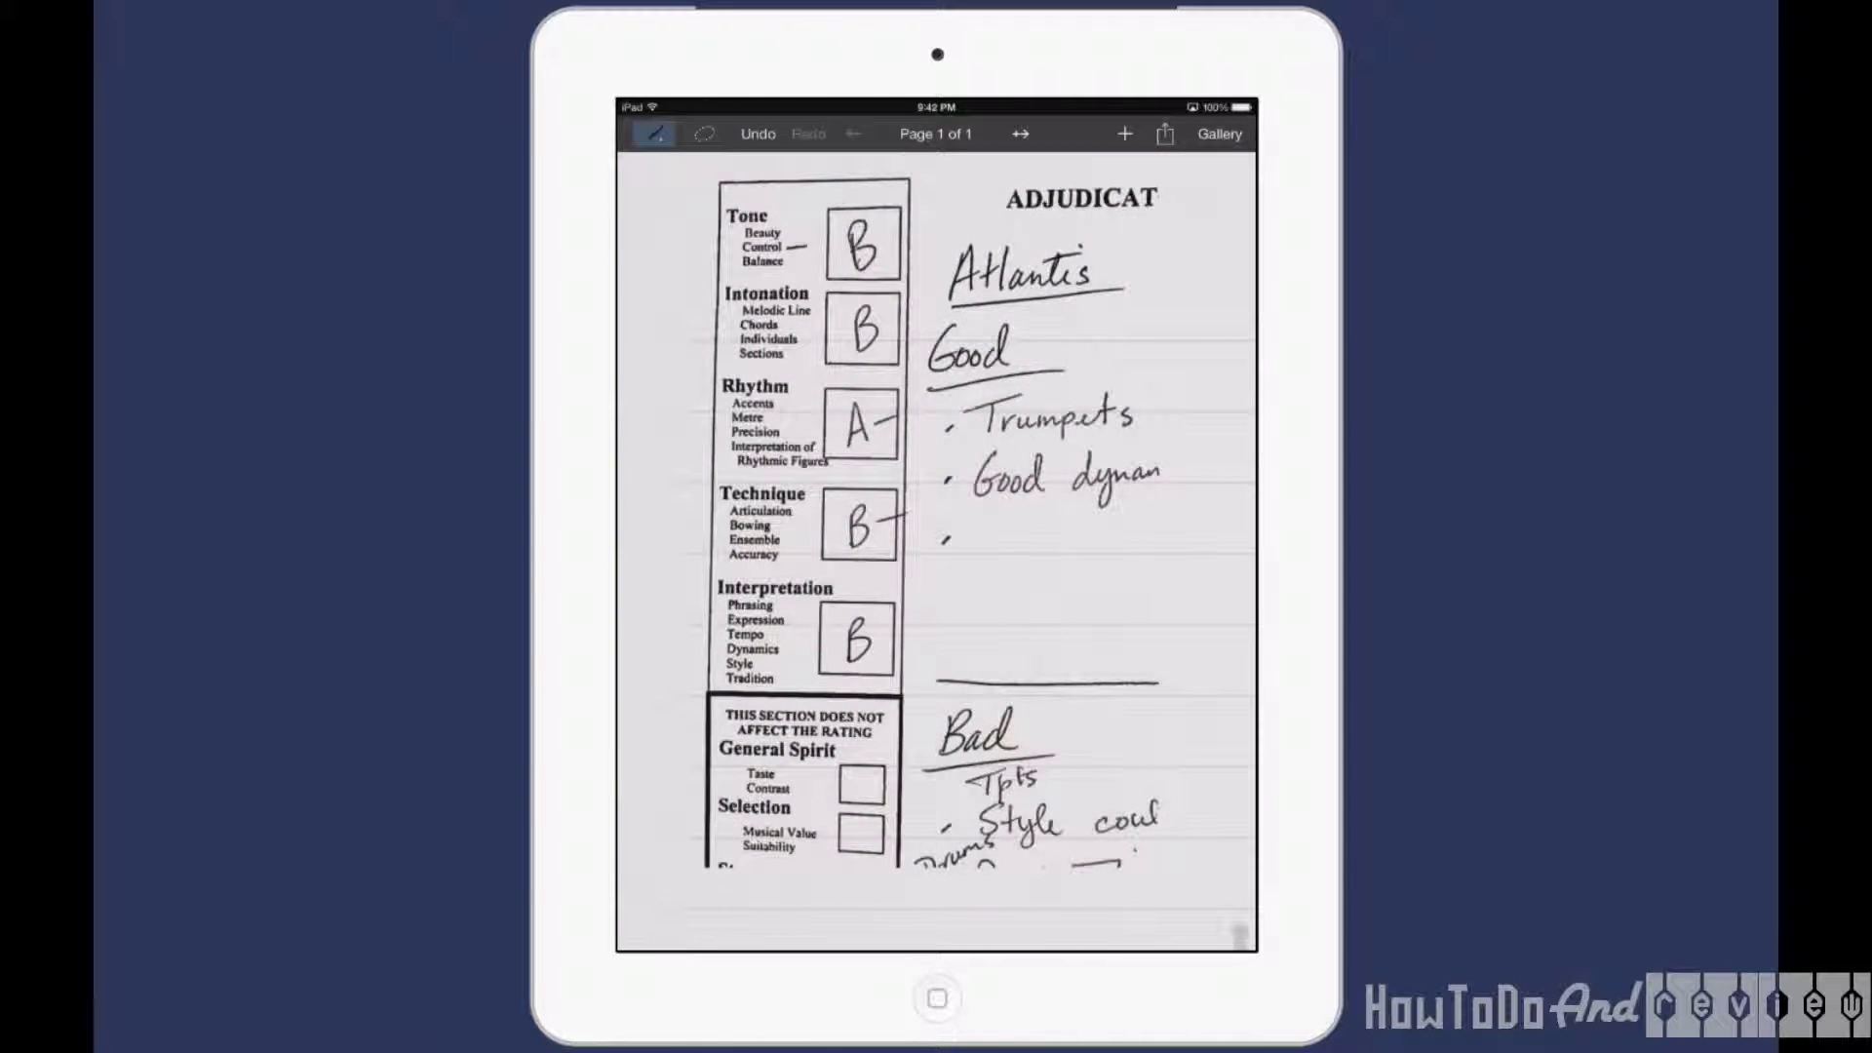
# Erase the handwritten comments on the right side of the sheet
pyautogui.click(653, 133)
pyautogui.click(961, 176)
pyautogui.moveTo(951, 270); pyautogui.dragTo(1112, 352)
# Erase the remaining comments and the B grades in the Interpretation and Technique boxes
pyautogui.moveTo(965, 425); pyautogui.dragTo(1156, 541)
pyautogui.moveTo(935, 733); pyautogui.dragTo(1156, 864)
pyautogui.moveTo(717, 716); pyautogui.dragTo(899, 747)
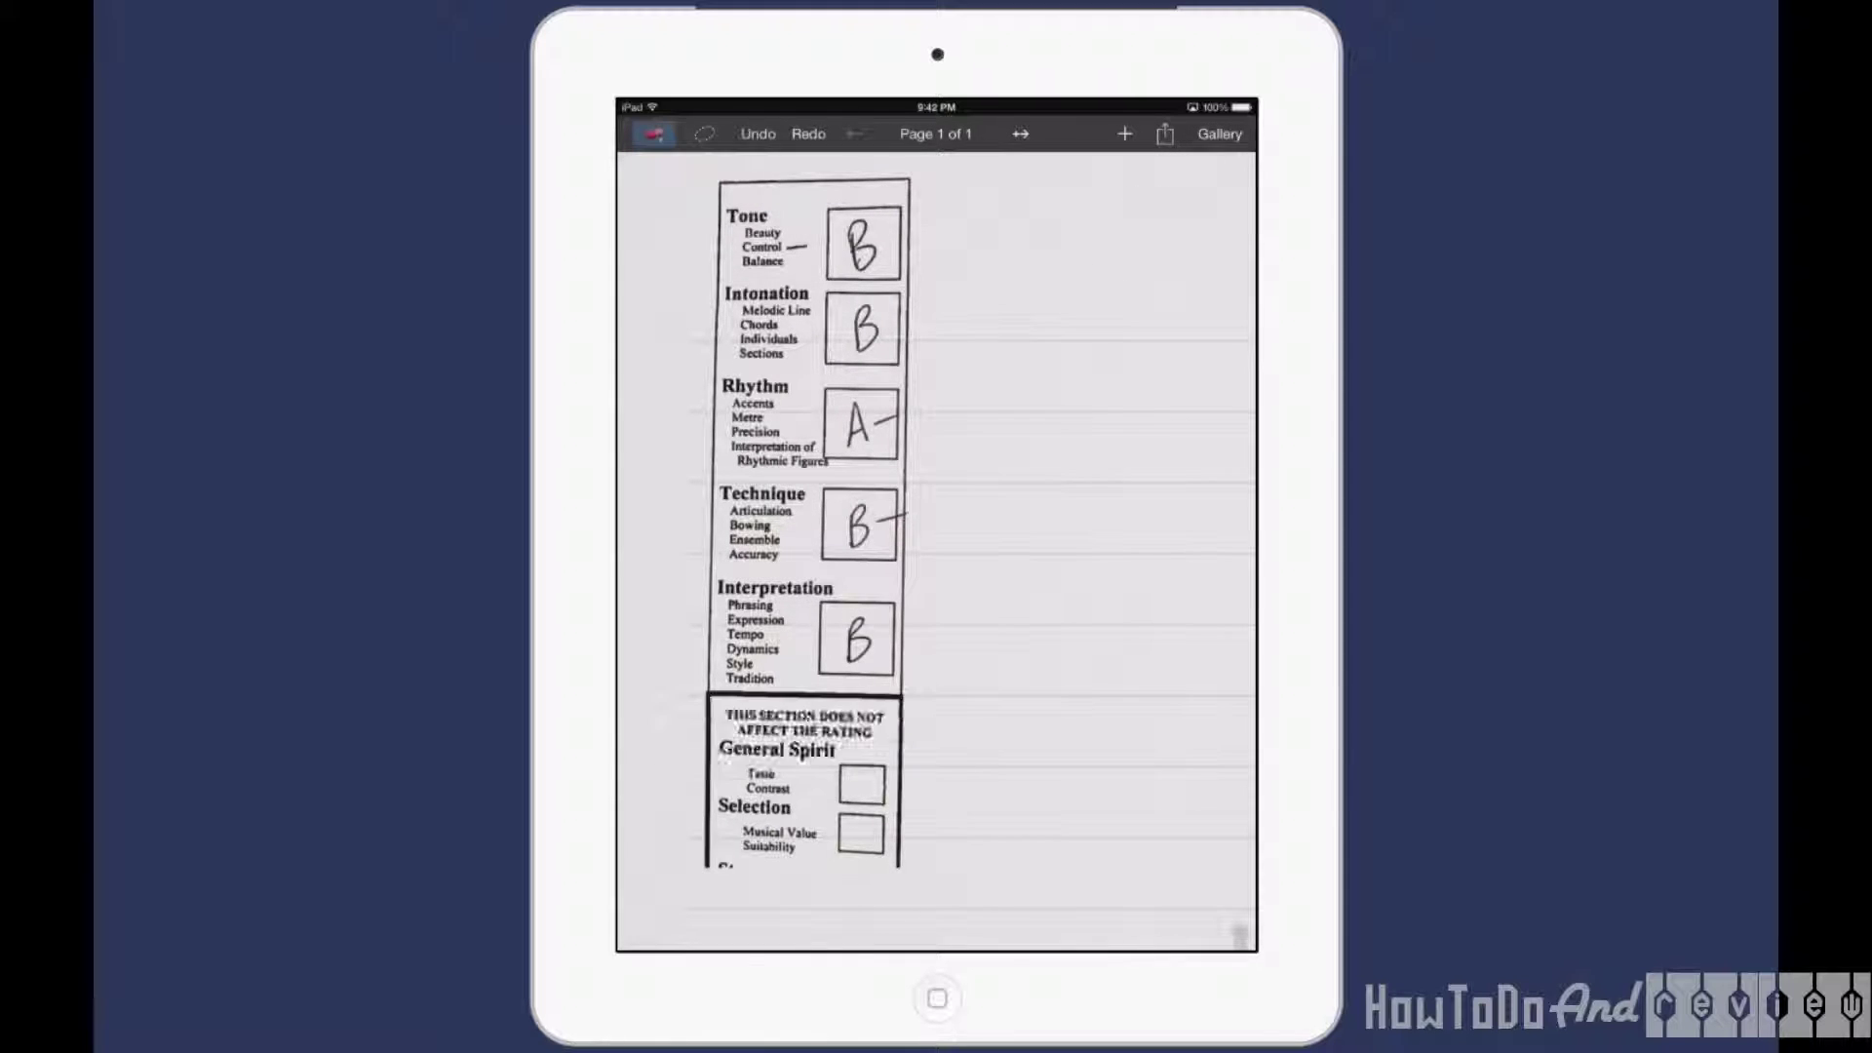
pyautogui.moveTo(716, 775); pyautogui.dragTo(893, 863)
pyautogui.scroll(3, 907, 483)
pyautogui.moveTo(1010, 600); pyautogui.dragTo(1069, 709)
pyautogui.scroll(5, 1112, 380)
pyautogui.moveTo(1016, 336)
pyautogui.mouseDown()
pyautogui.moveTo(1053, 439)
pyautogui.moveTo(915, 512)
pyautogui.mouseUp()
pyautogui.scroll(-3, 936, 551)
pyautogui.scroll(-3, 937, 550)
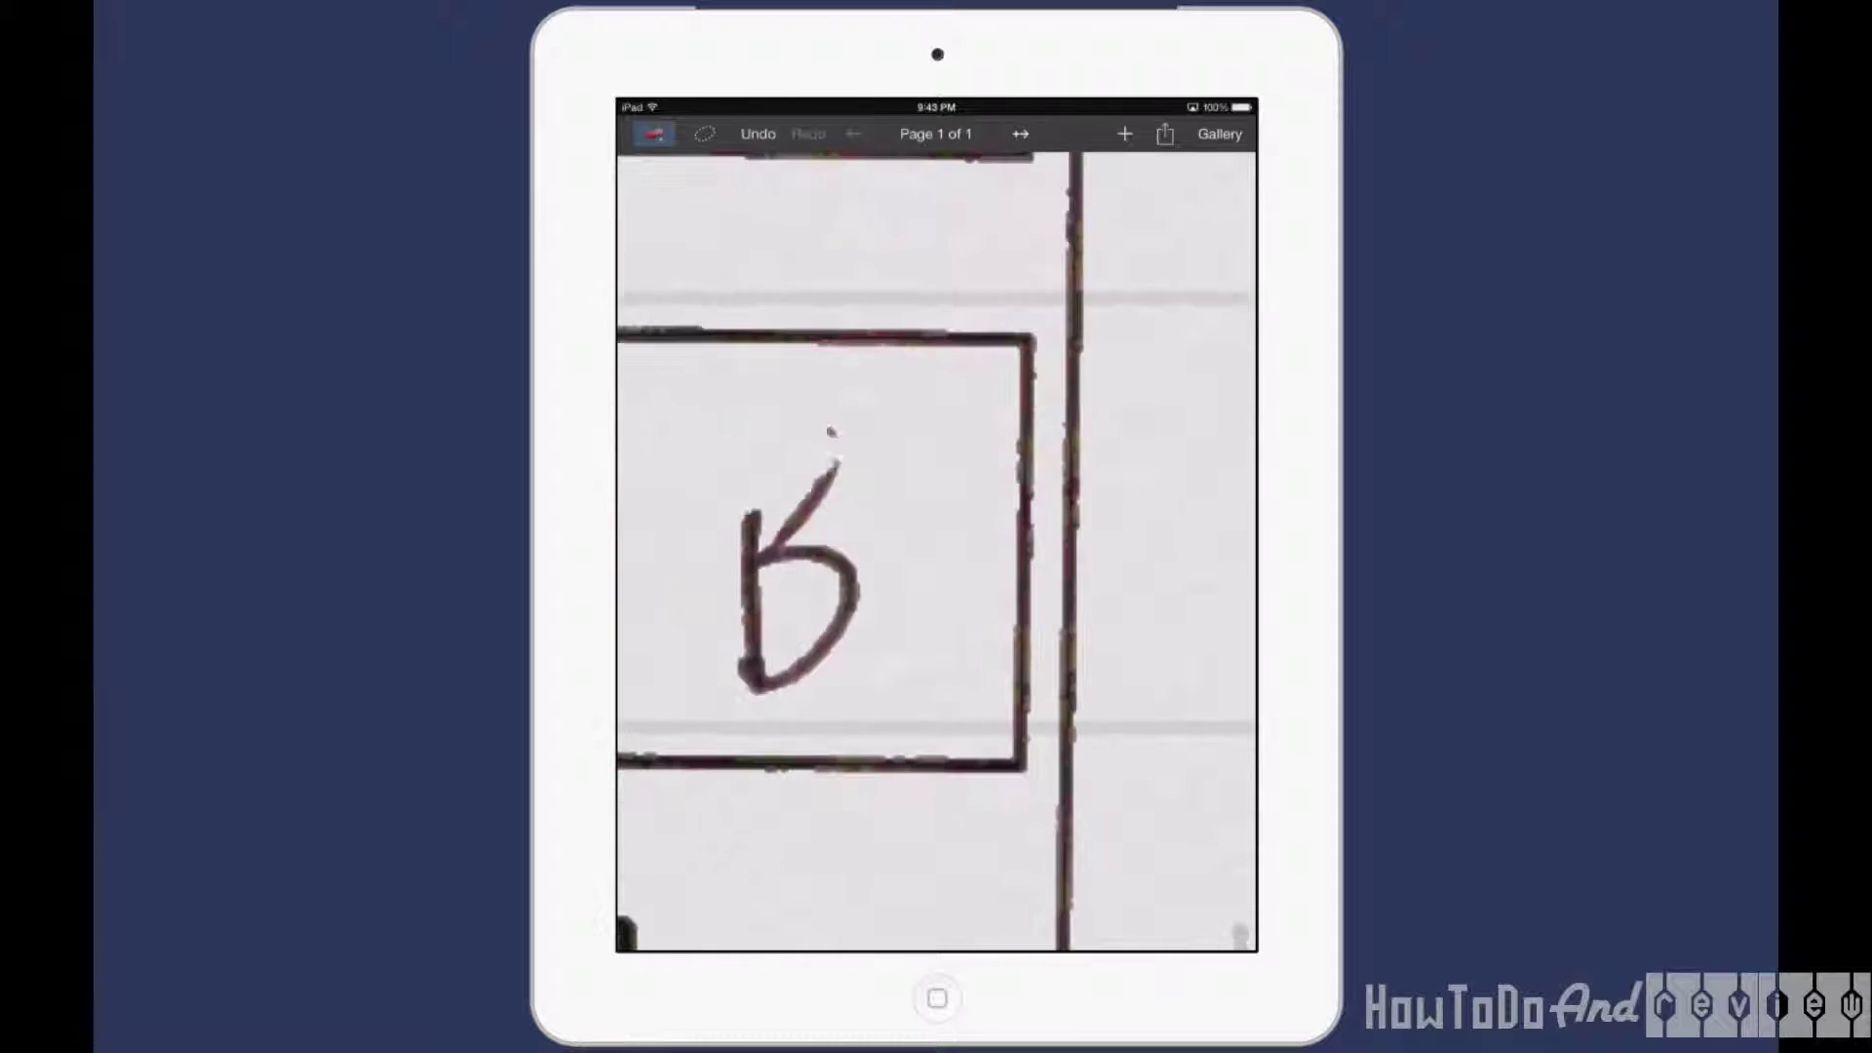
pyautogui.scroll(-3, 936, 551)
# Undo the stray A stroke and lasso the whole judges' sheet
pyautogui.click(757, 132)
pyautogui.scroll(-3, 936, 549)
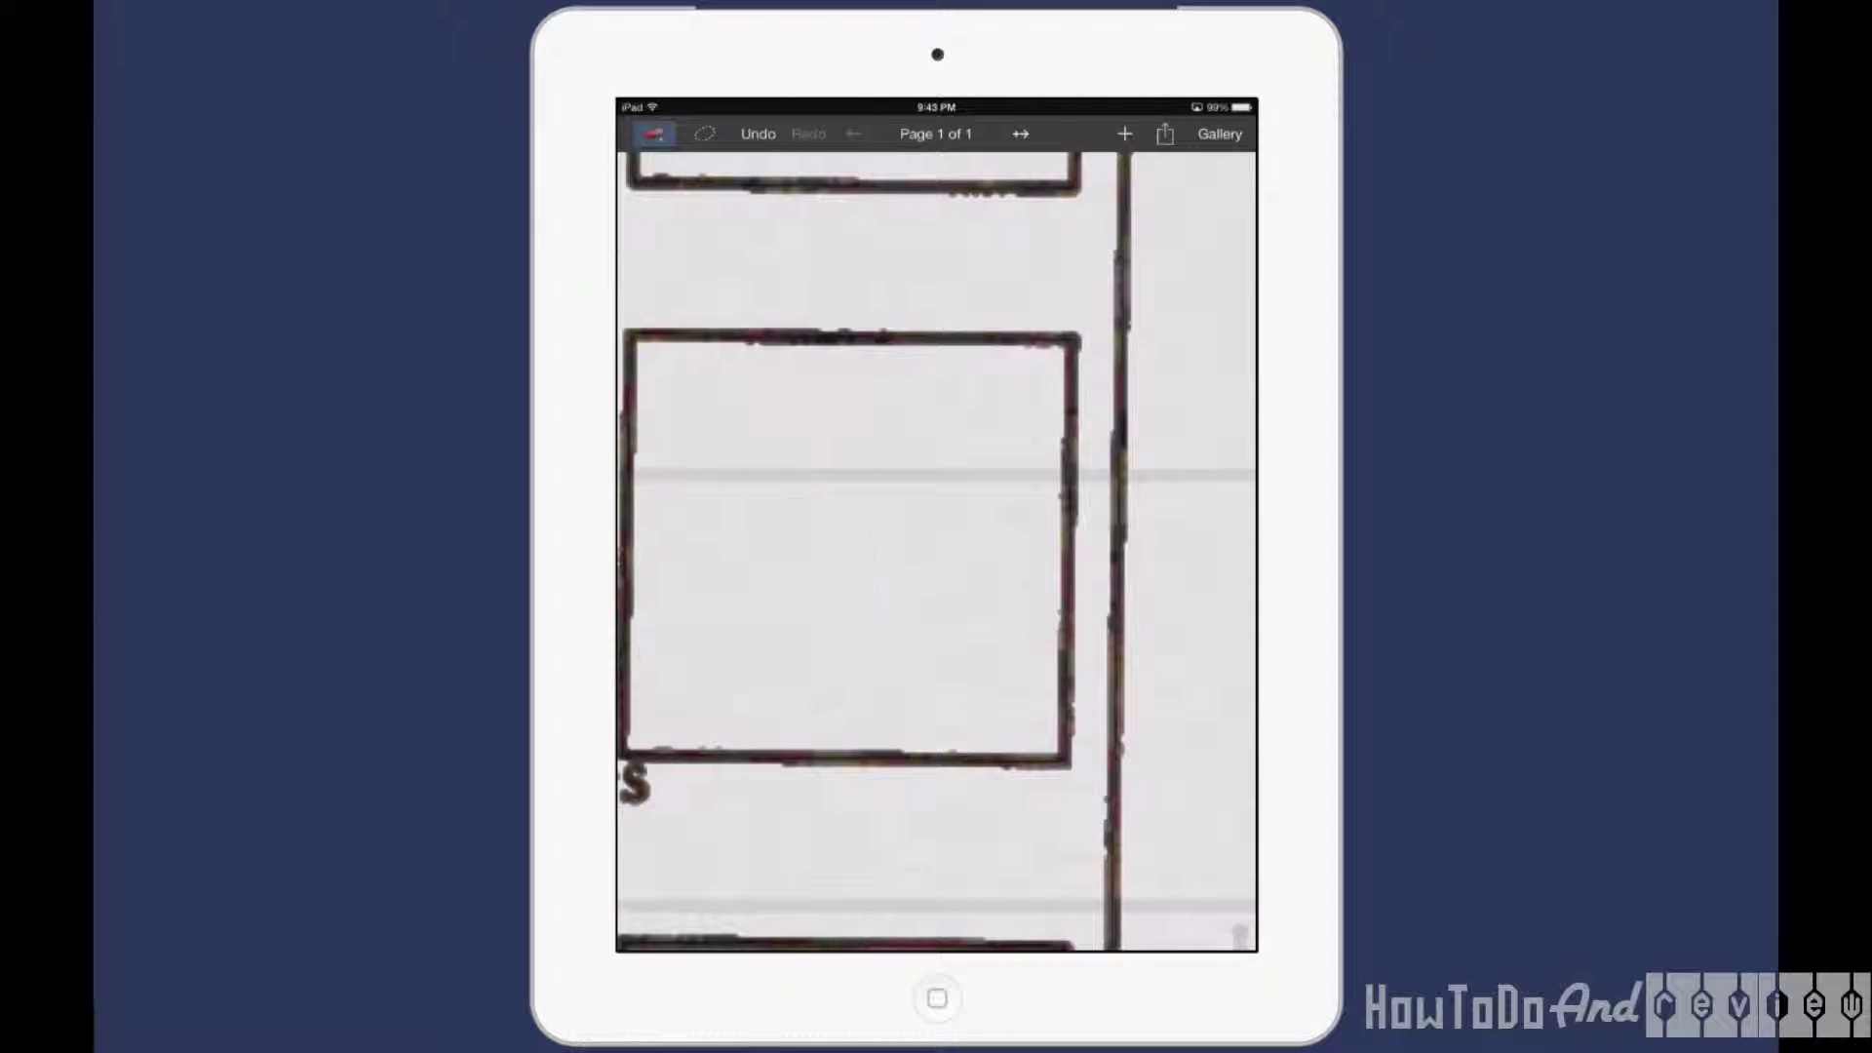
pyautogui.scroll(-3, 935, 550)
pyautogui.scroll(-3, 936, 551)
pyautogui.scroll(-2, 937, 550)
pyautogui.click(703, 133)
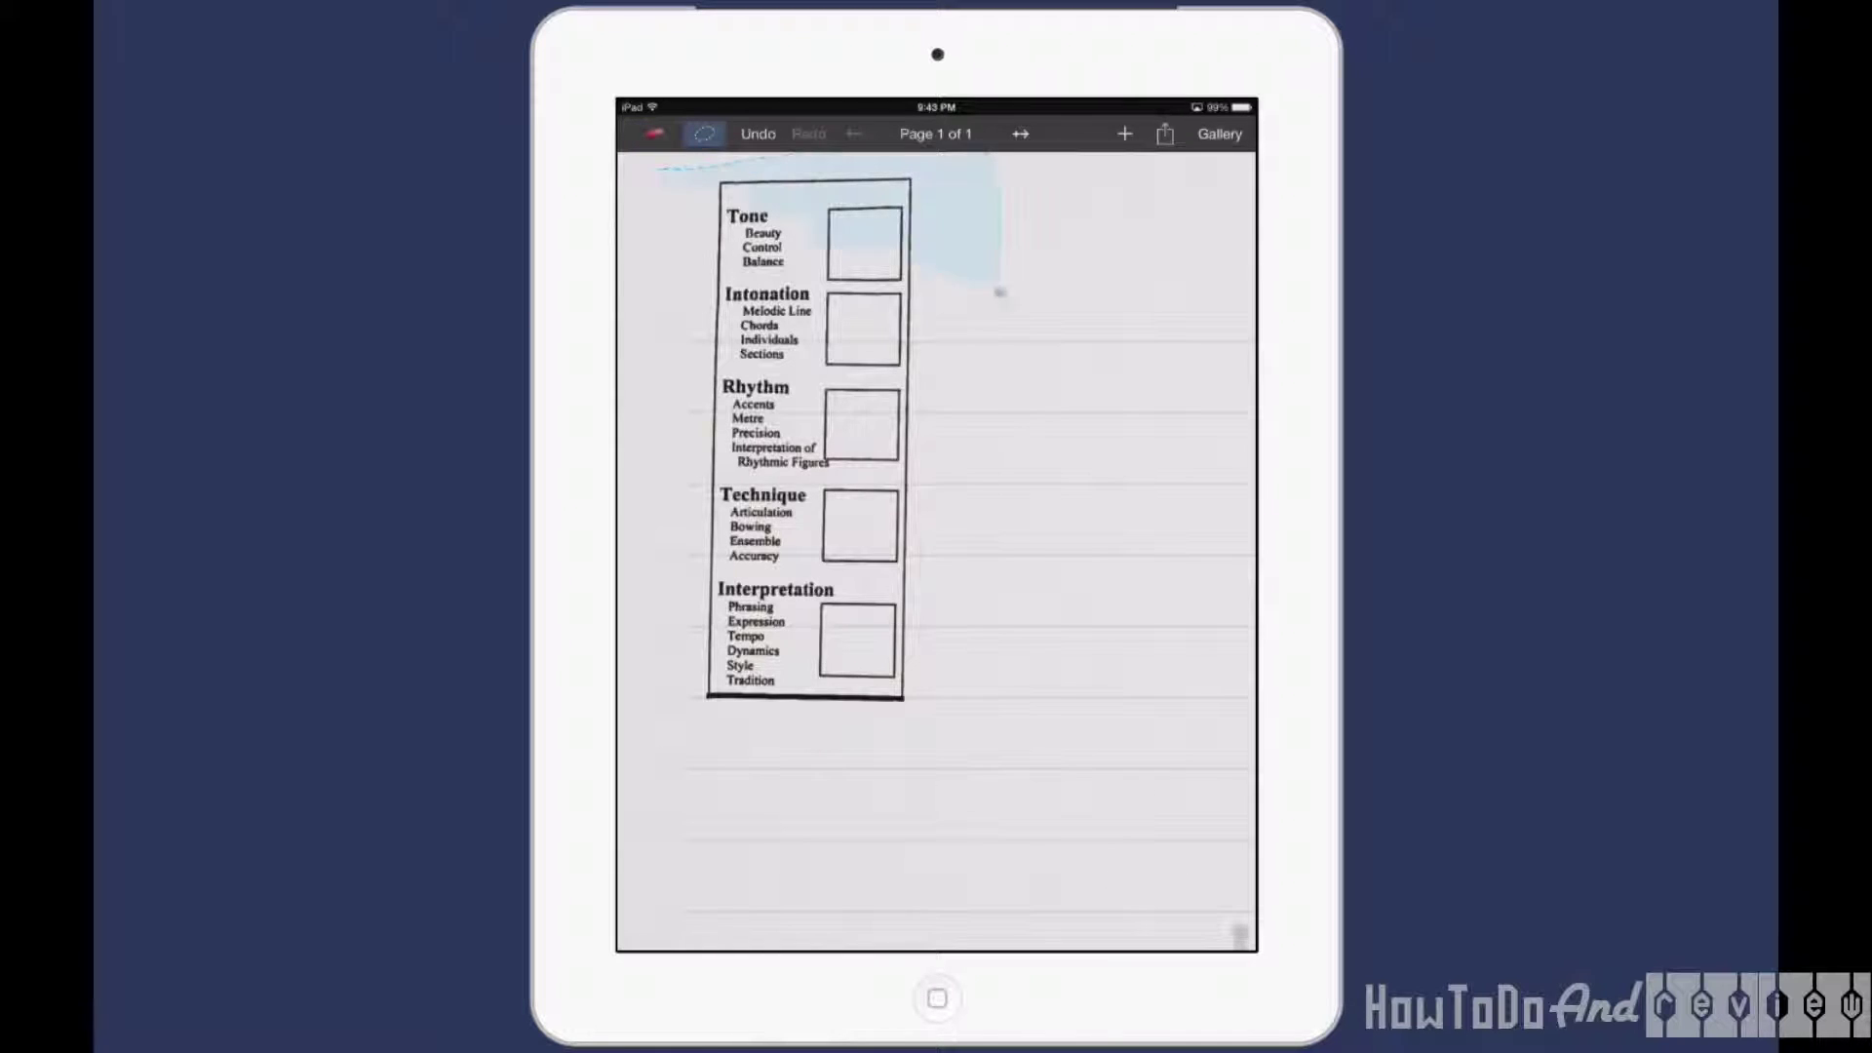
pyautogui.moveTo(666, 167); pyautogui.dragTo(661, 439)
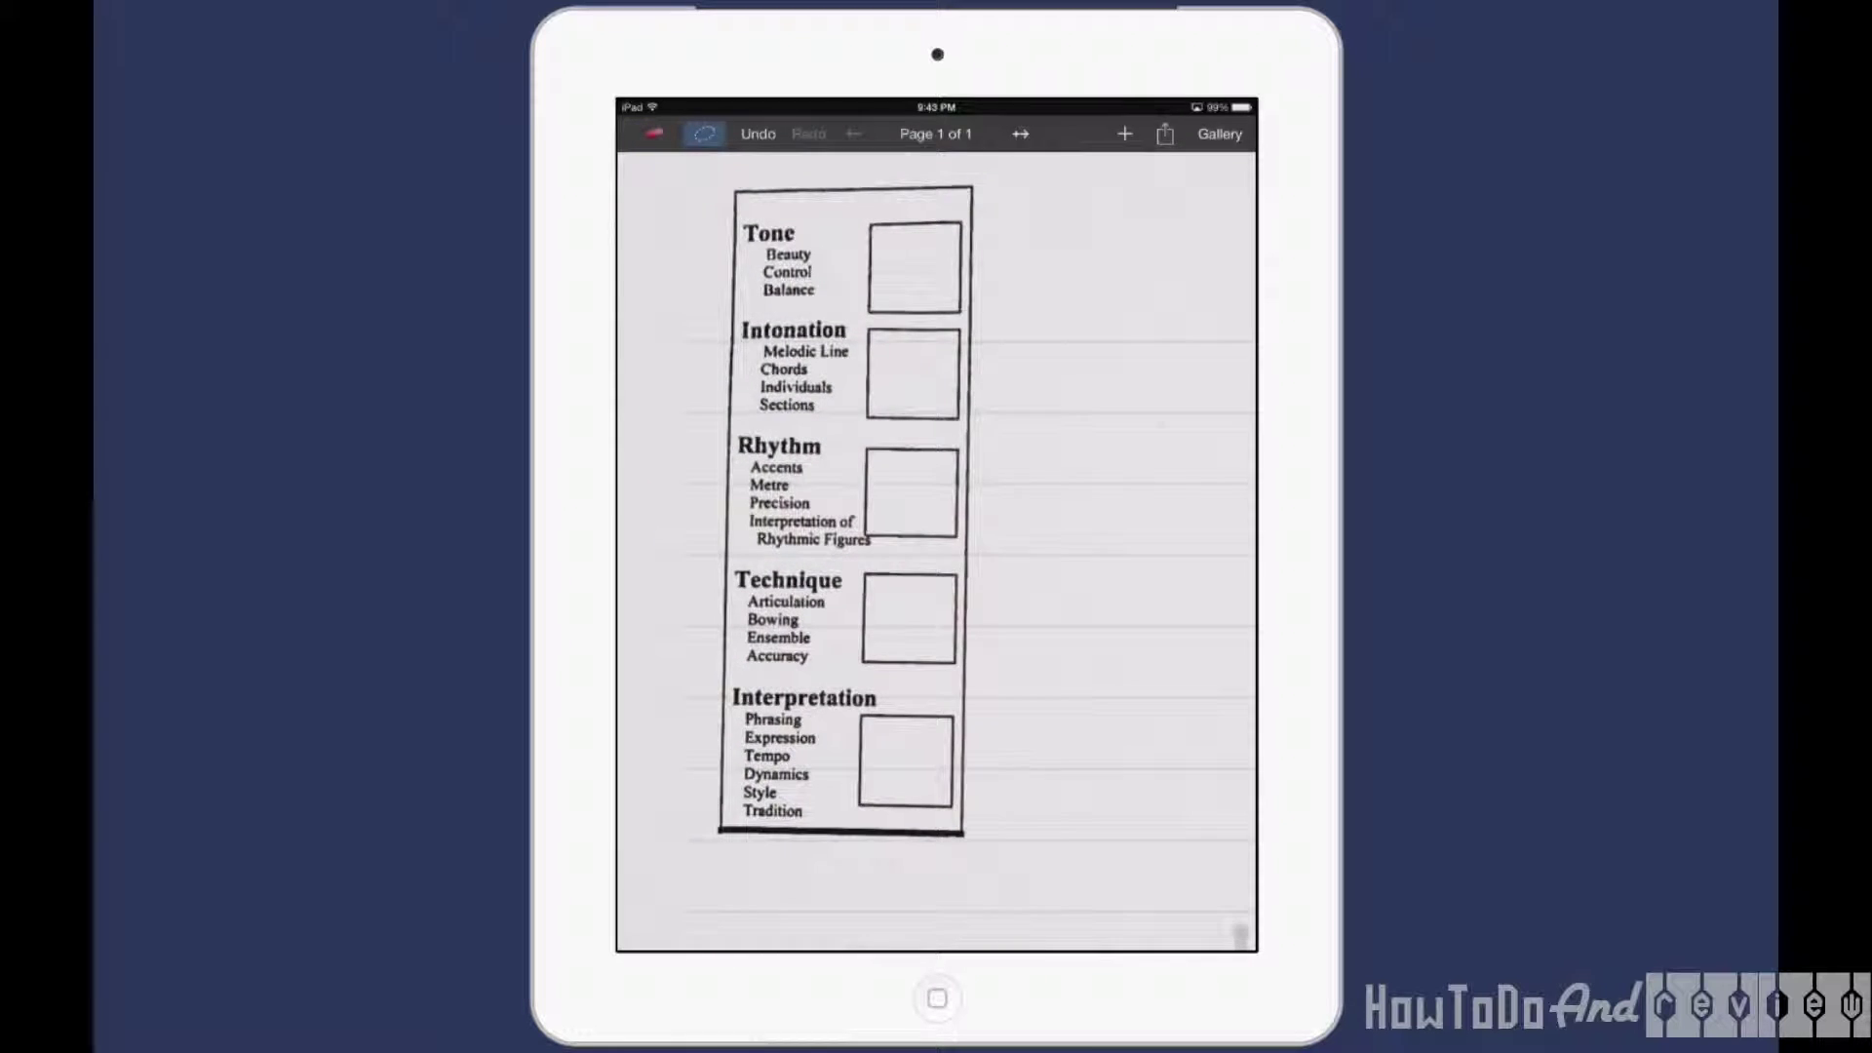
# Change the page stationery to blank paper
pyautogui.click(1124, 133)
pyautogui.click(1164, 132)
pyautogui.click(1128, 360)
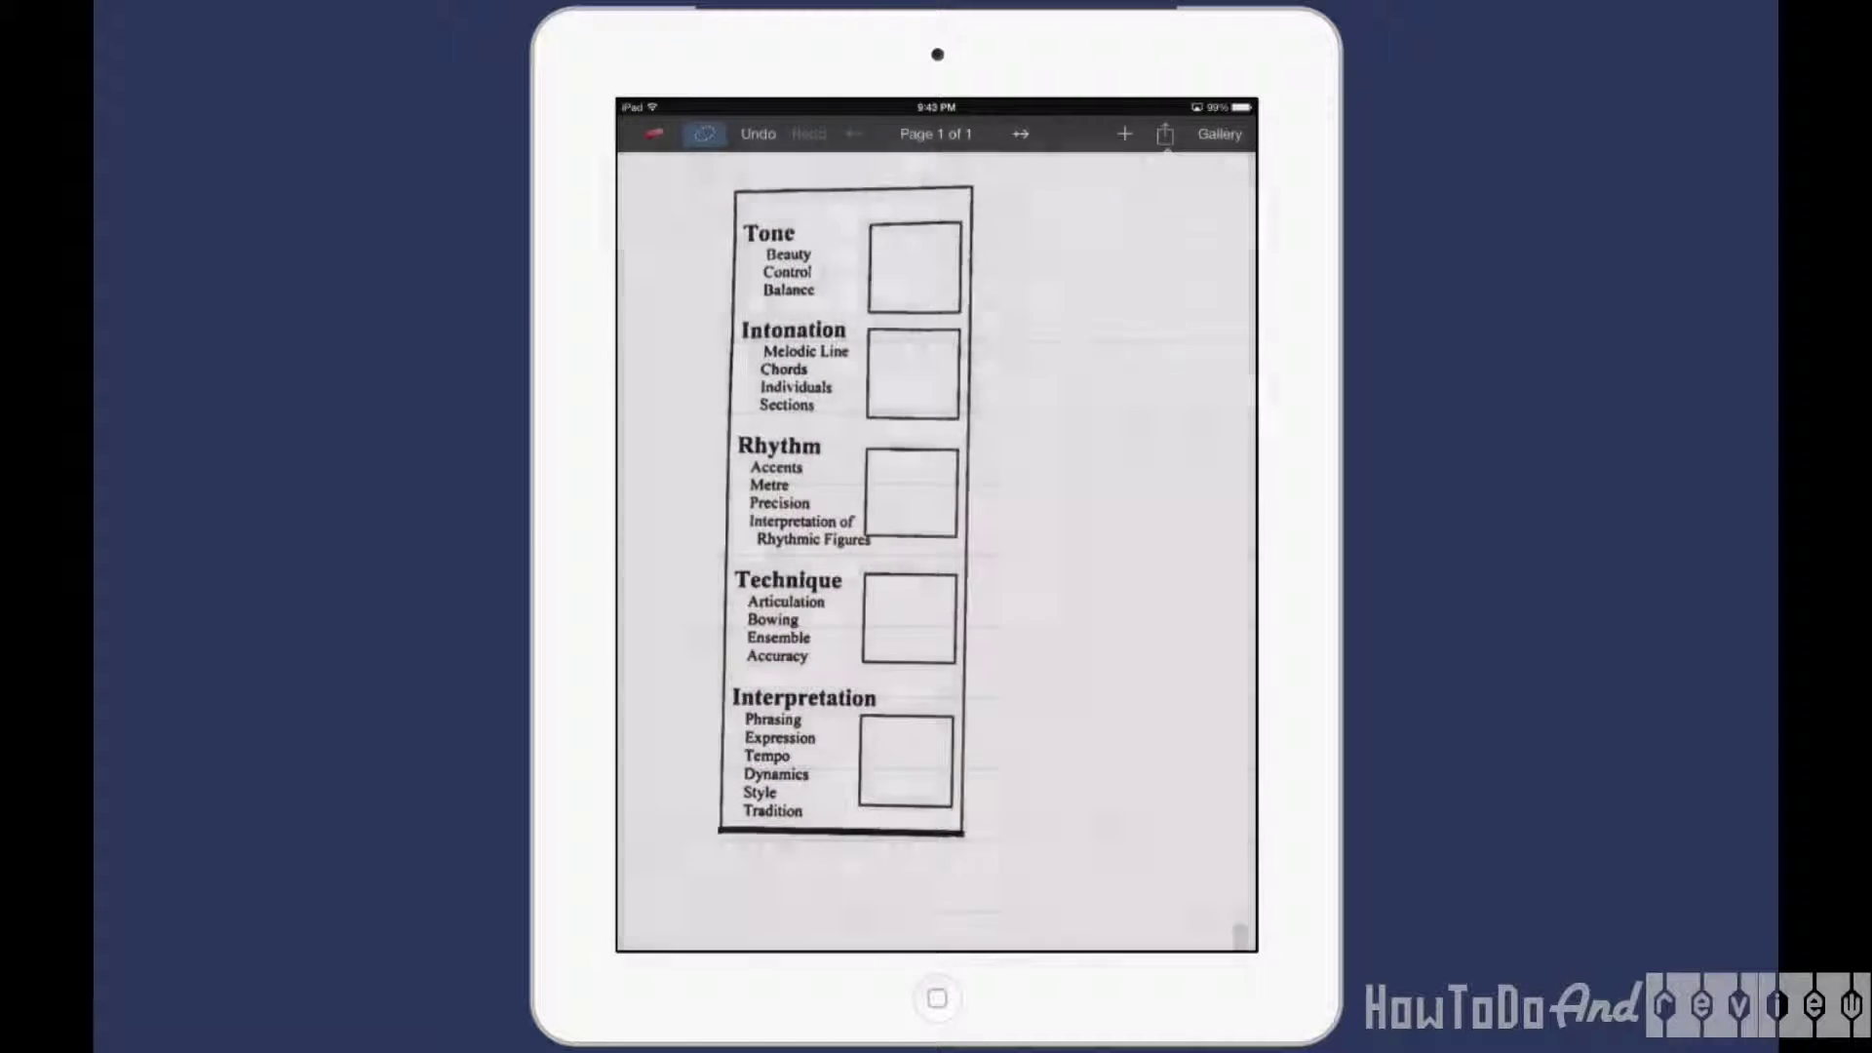
pyautogui.click(1095, 238)
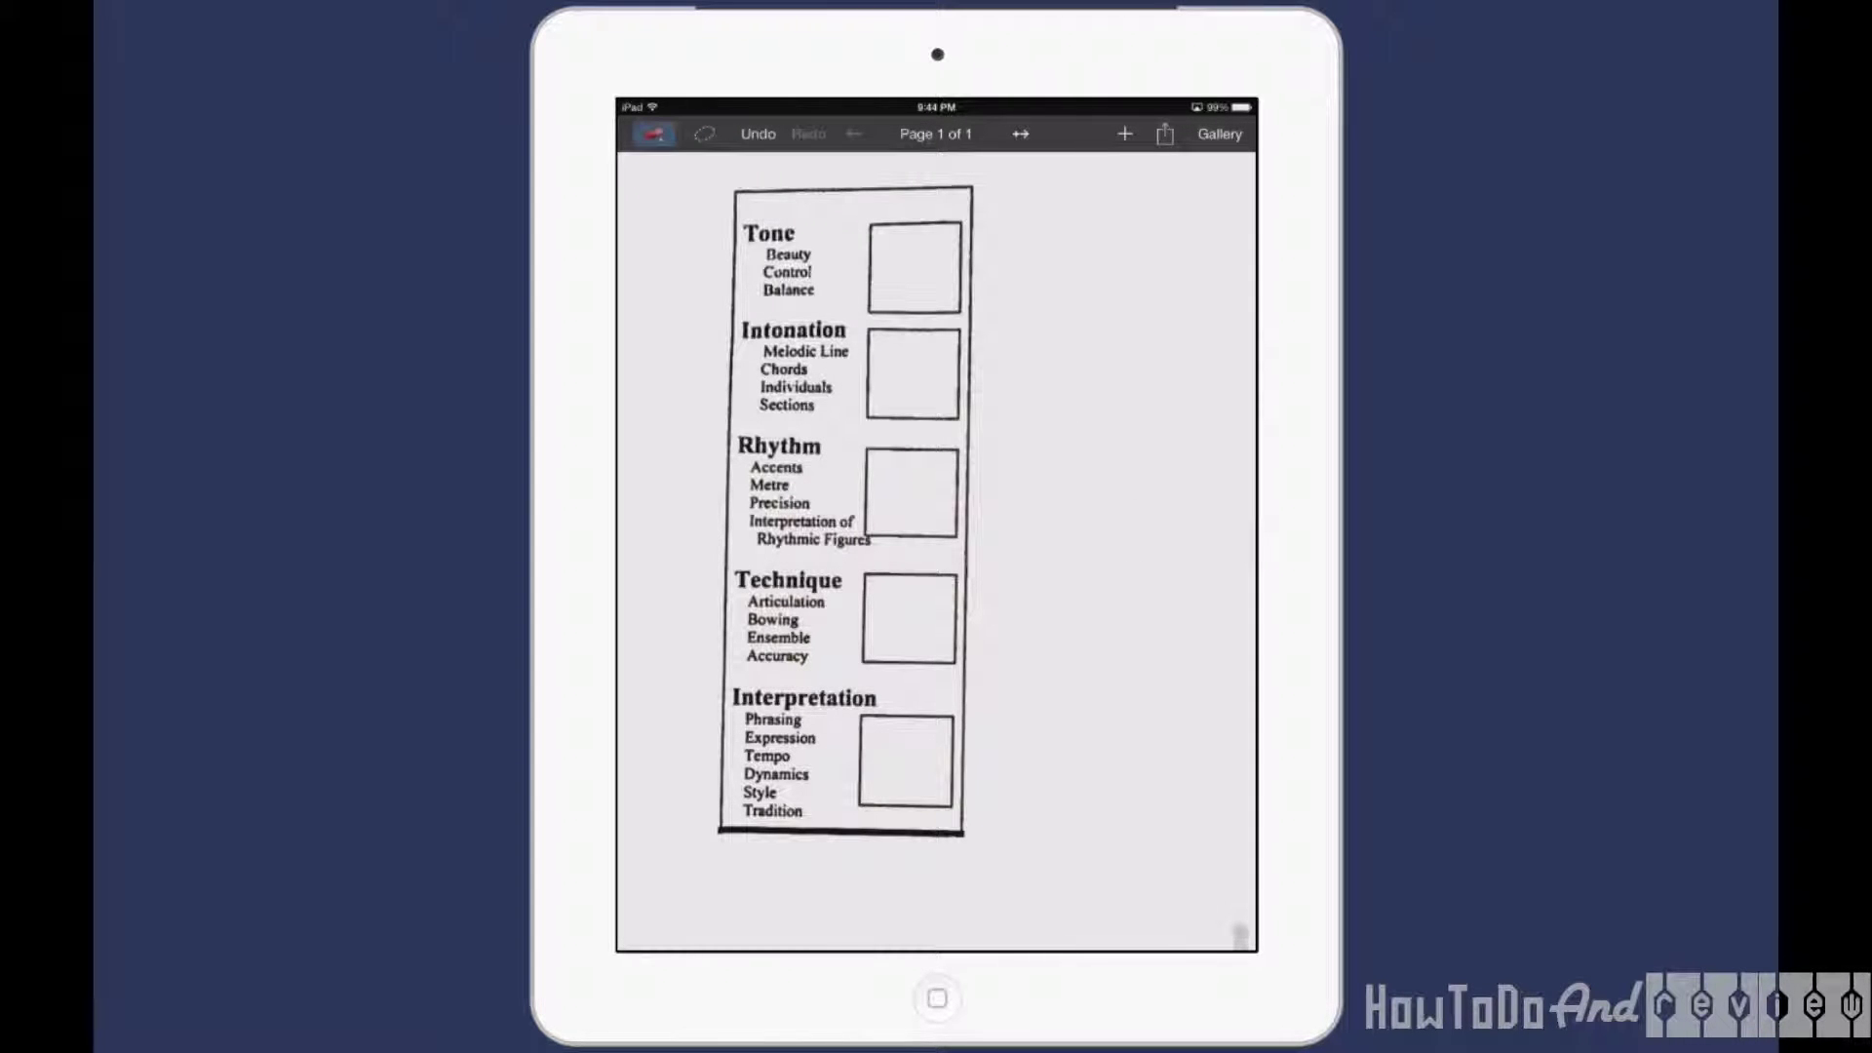
pyautogui.click(654, 134)
pyautogui.scroll(5, 877, 556)
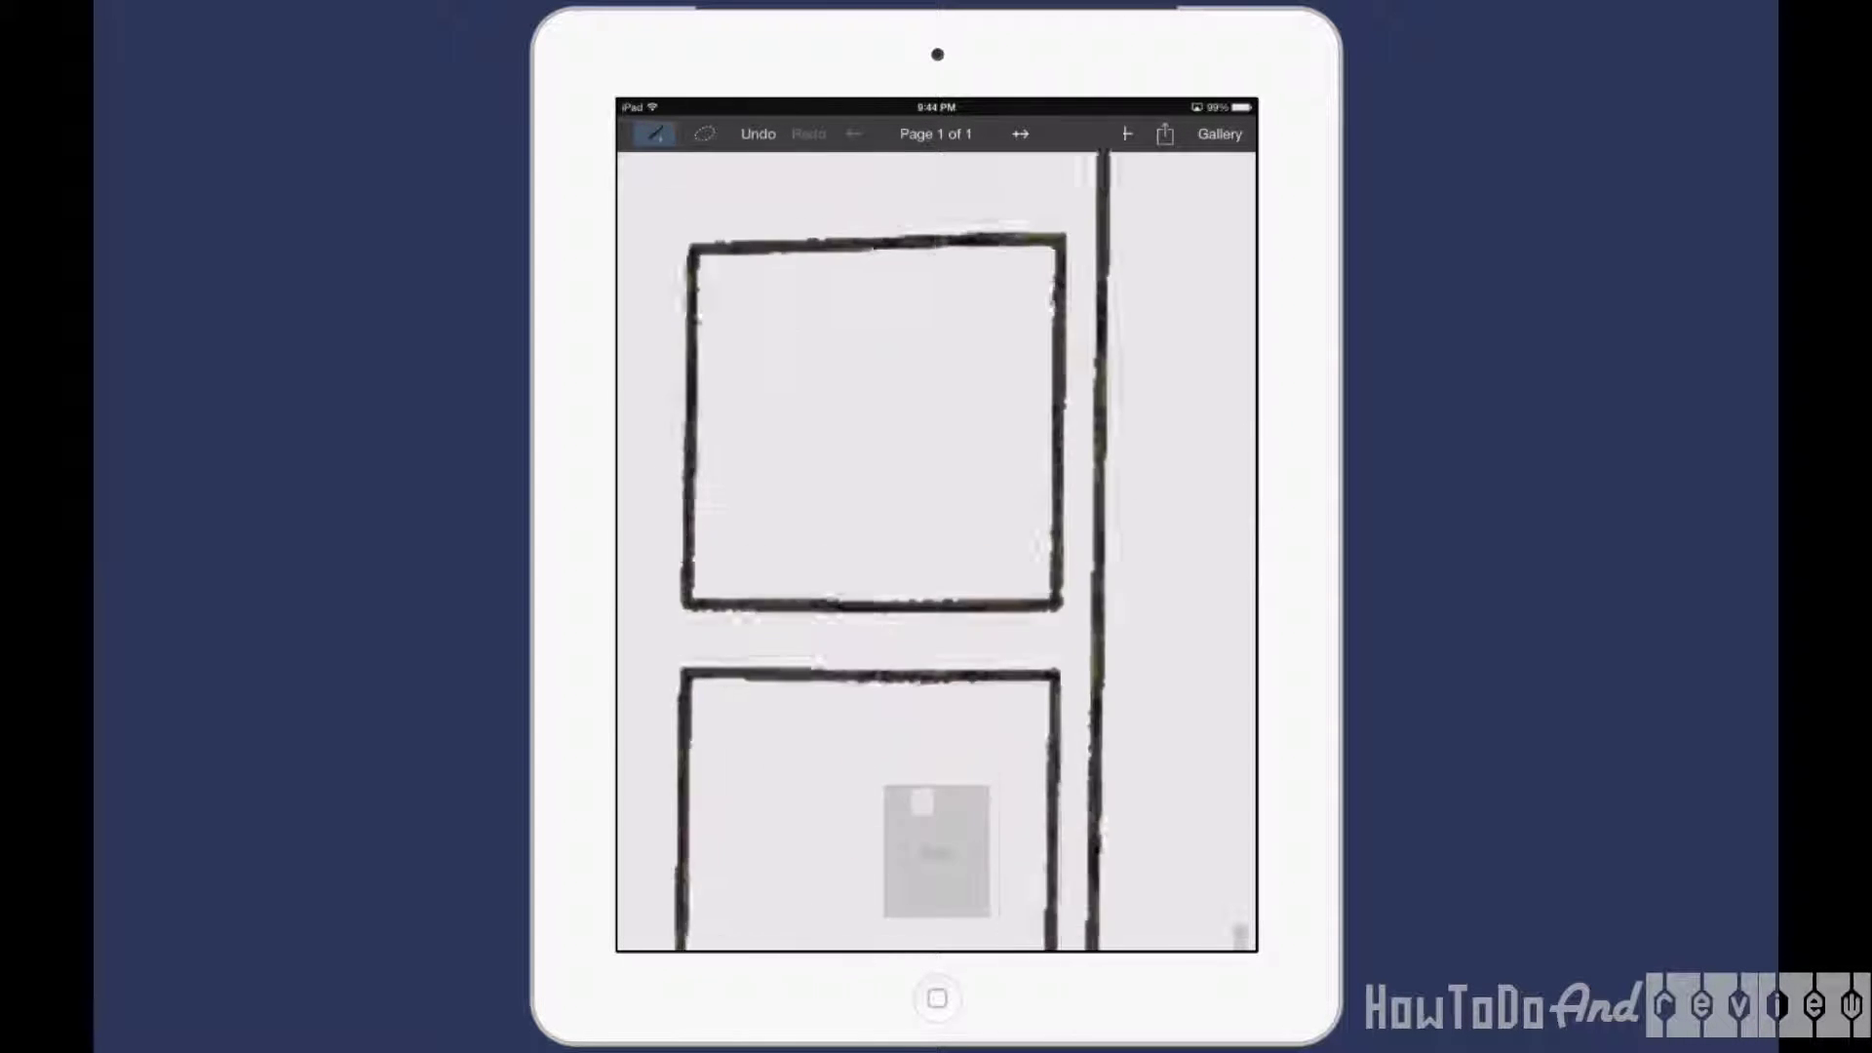
# Handwrite grade A in the Tone box and begin the Rhythm grade
pyautogui.moveTo(836, 557); pyautogui.dragTo(929, 534)
pyautogui.scroll(-5, 878, 556)
pyautogui.moveTo(874, 439); pyautogui.dragTo(878, 526)
pyautogui.scroll(-5, 877, 556)
pyautogui.click(939, 391)
pyautogui.scroll(-5, 937, 555)
pyautogui.moveTo(898, 351); pyautogui.dragTo(900, 435)
pyautogui.scroll(1, 935, 556)
pyautogui.moveTo(922, 698); pyautogui.dragTo(995, 661)
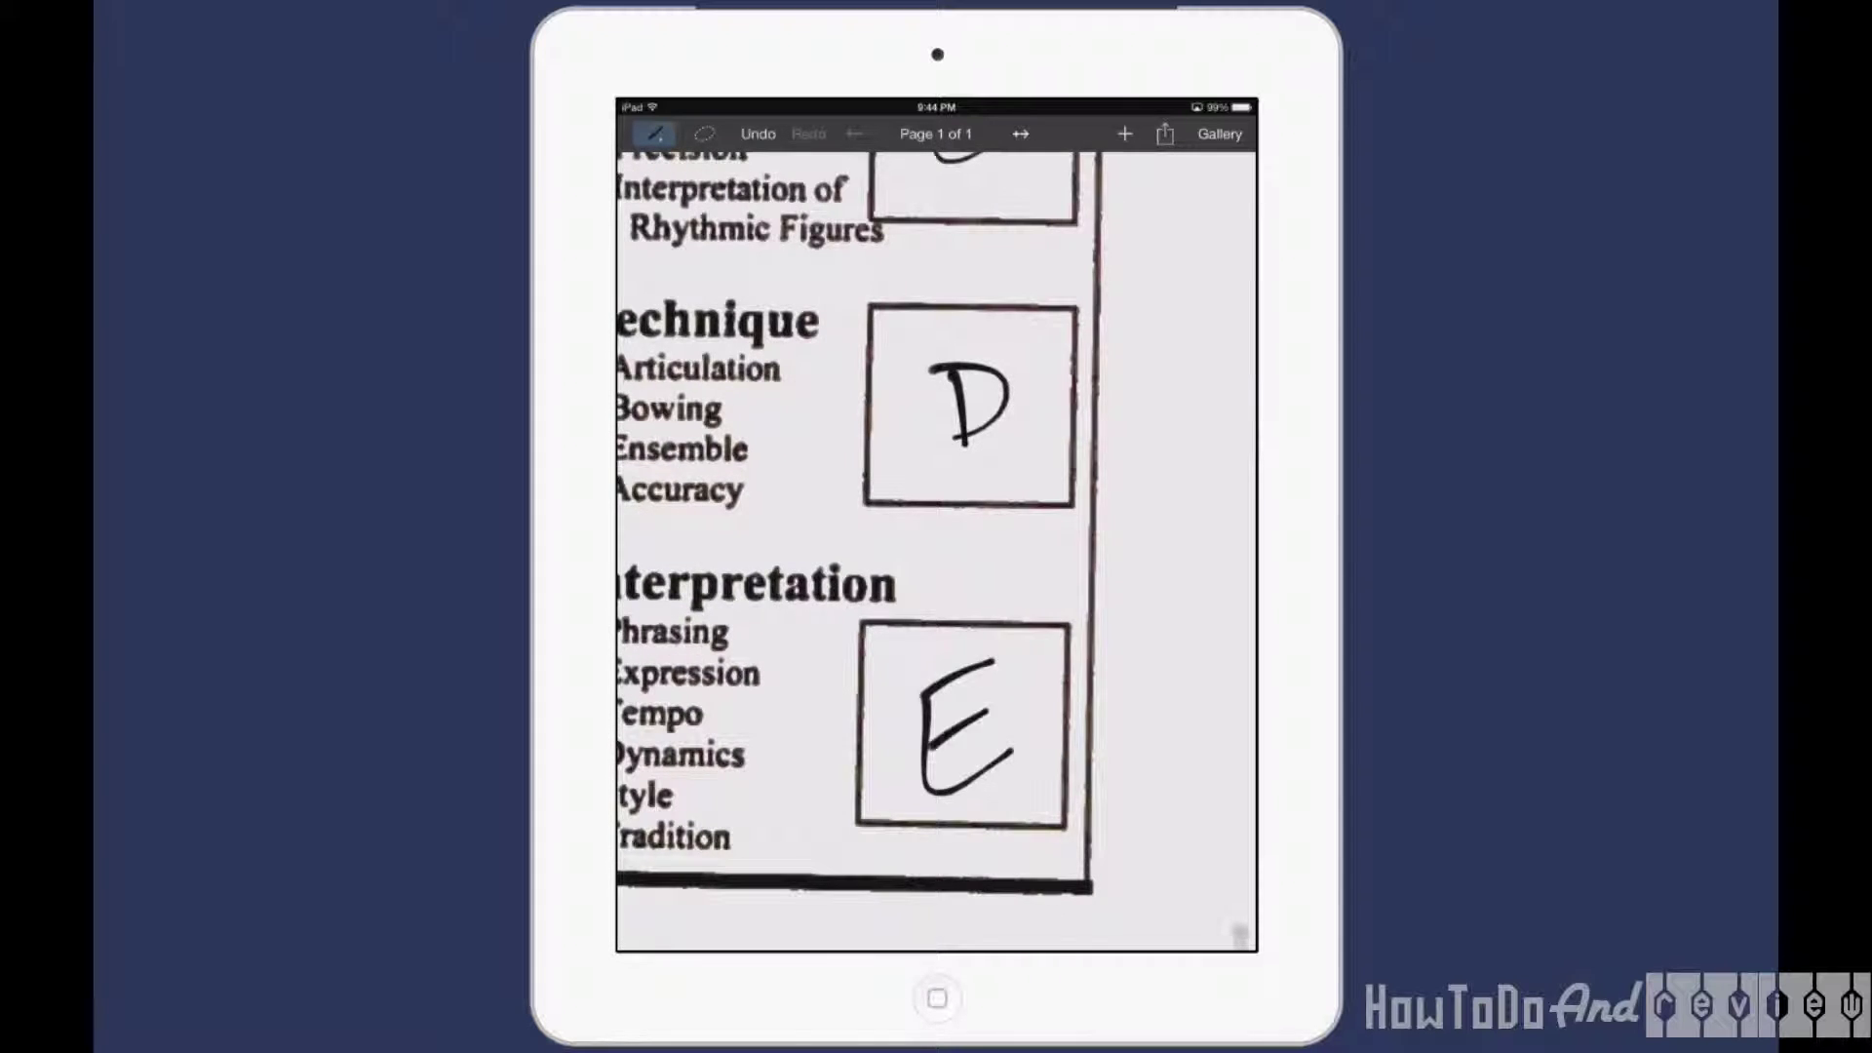
pyautogui.scroll(-5, 935, 550)
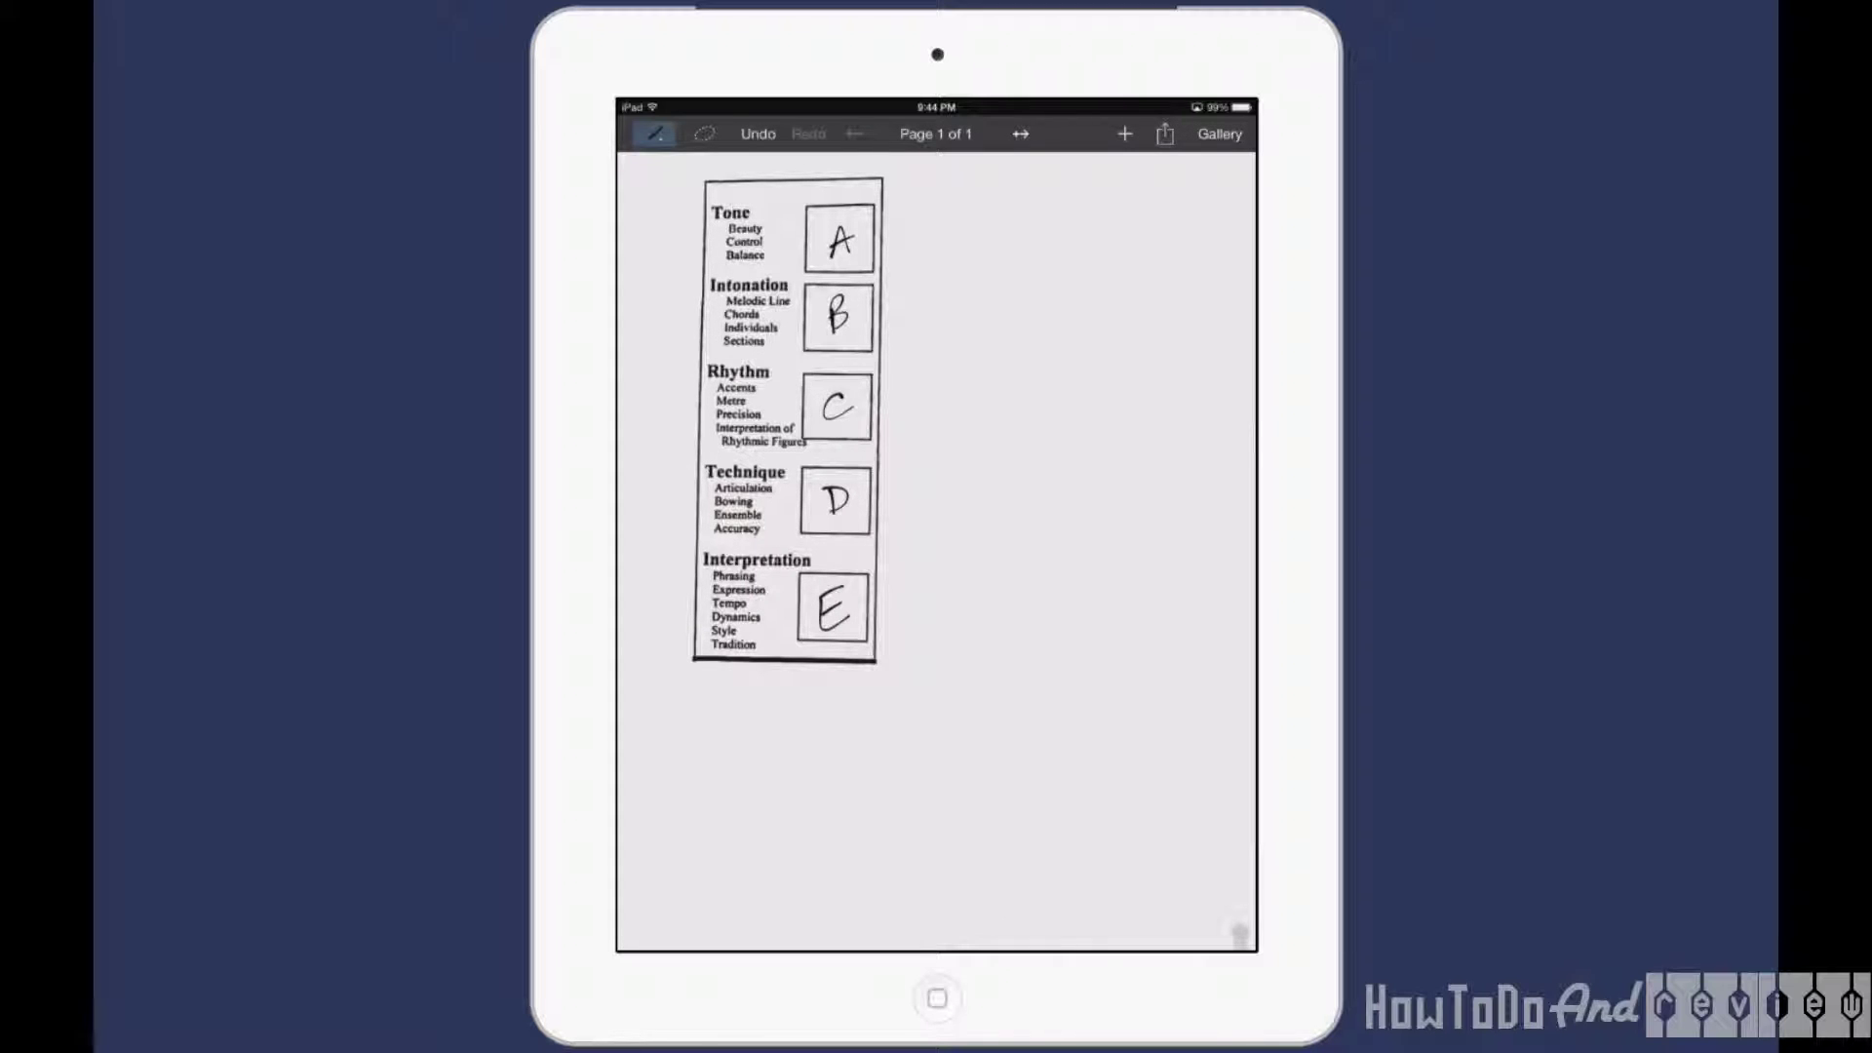
# Lasso the Tone, Intonation, Rhythm, Technique and Interpretation sections and rearrange them into a column
pyautogui.click(705, 133)
pyautogui.moveTo(699, 176); pyautogui.dragTo(883, 271)
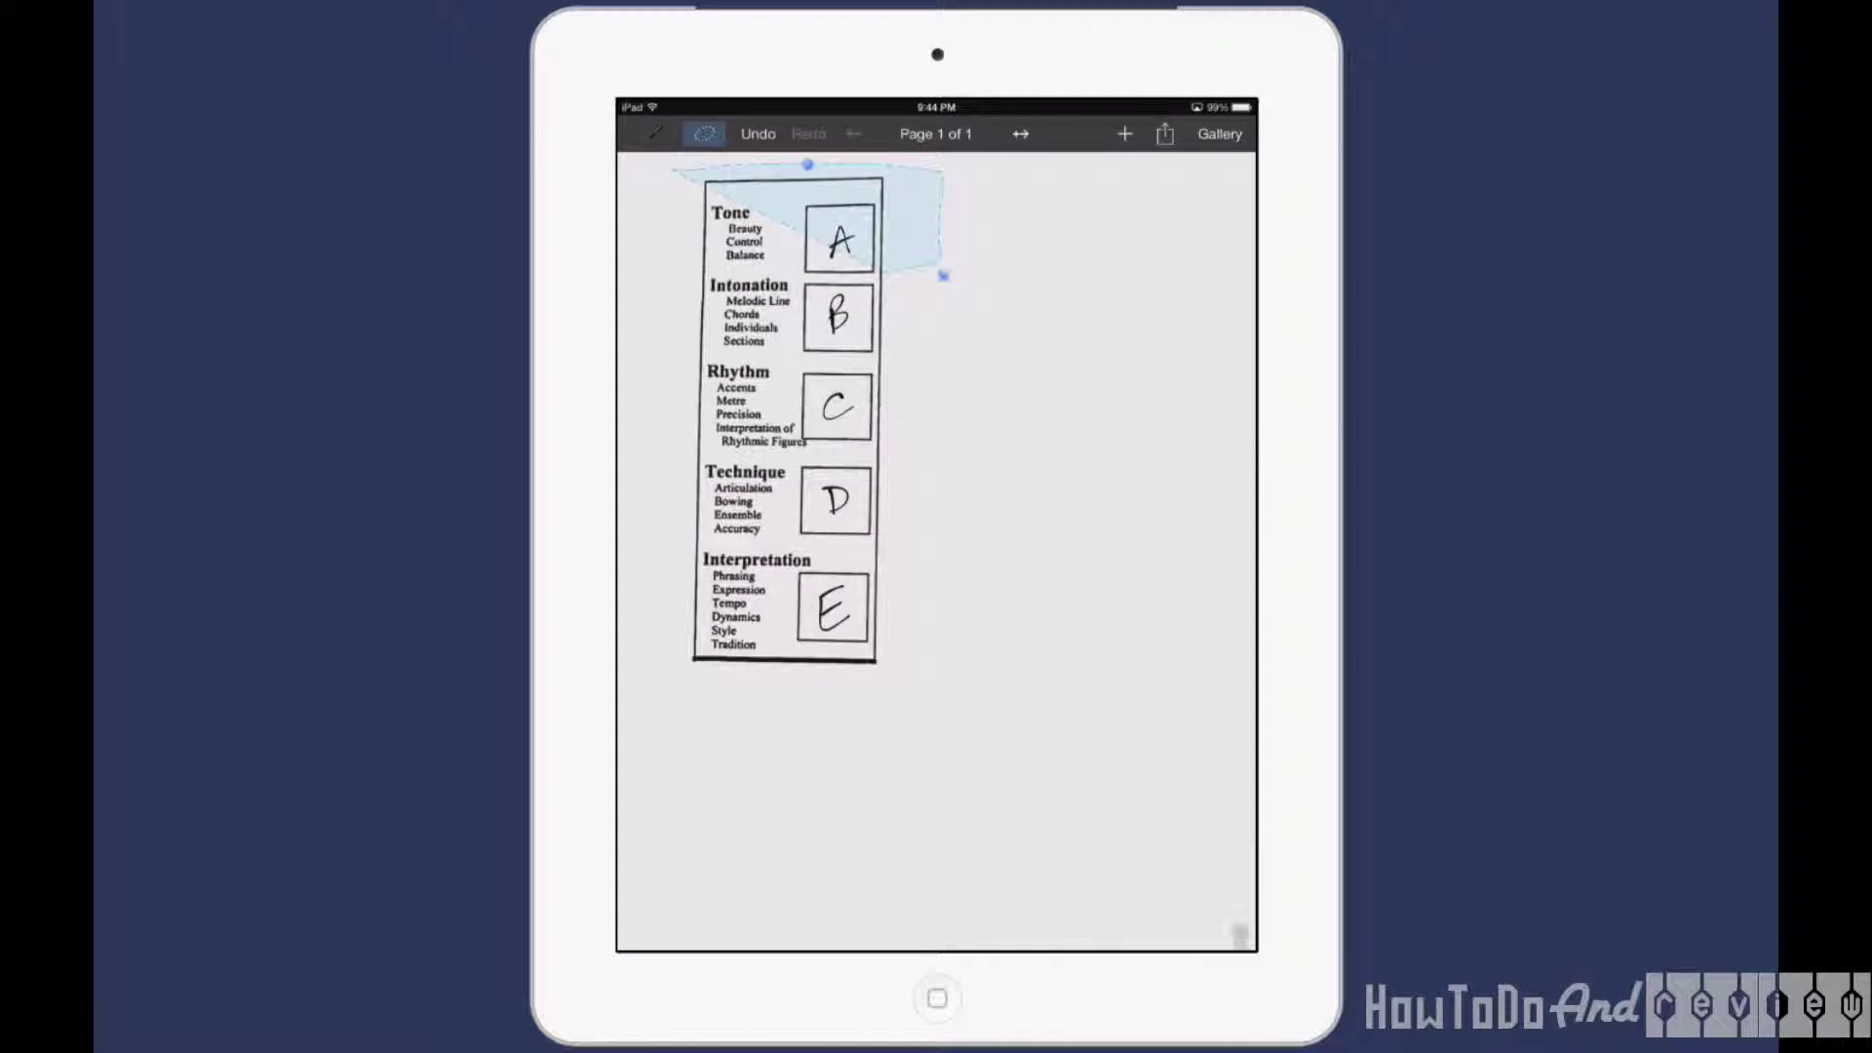
pyautogui.moveTo(790, 234); pyautogui.dragTo(1089, 231)
pyautogui.moveTo(696, 272); pyautogui.dragTo(881, 366)
pyautogui.moveTo(790, 315); pyautogui.dragTo(747, 237)
pyautogui.moveTo(787, 402); pyautogui.dragTo(1097, 383)
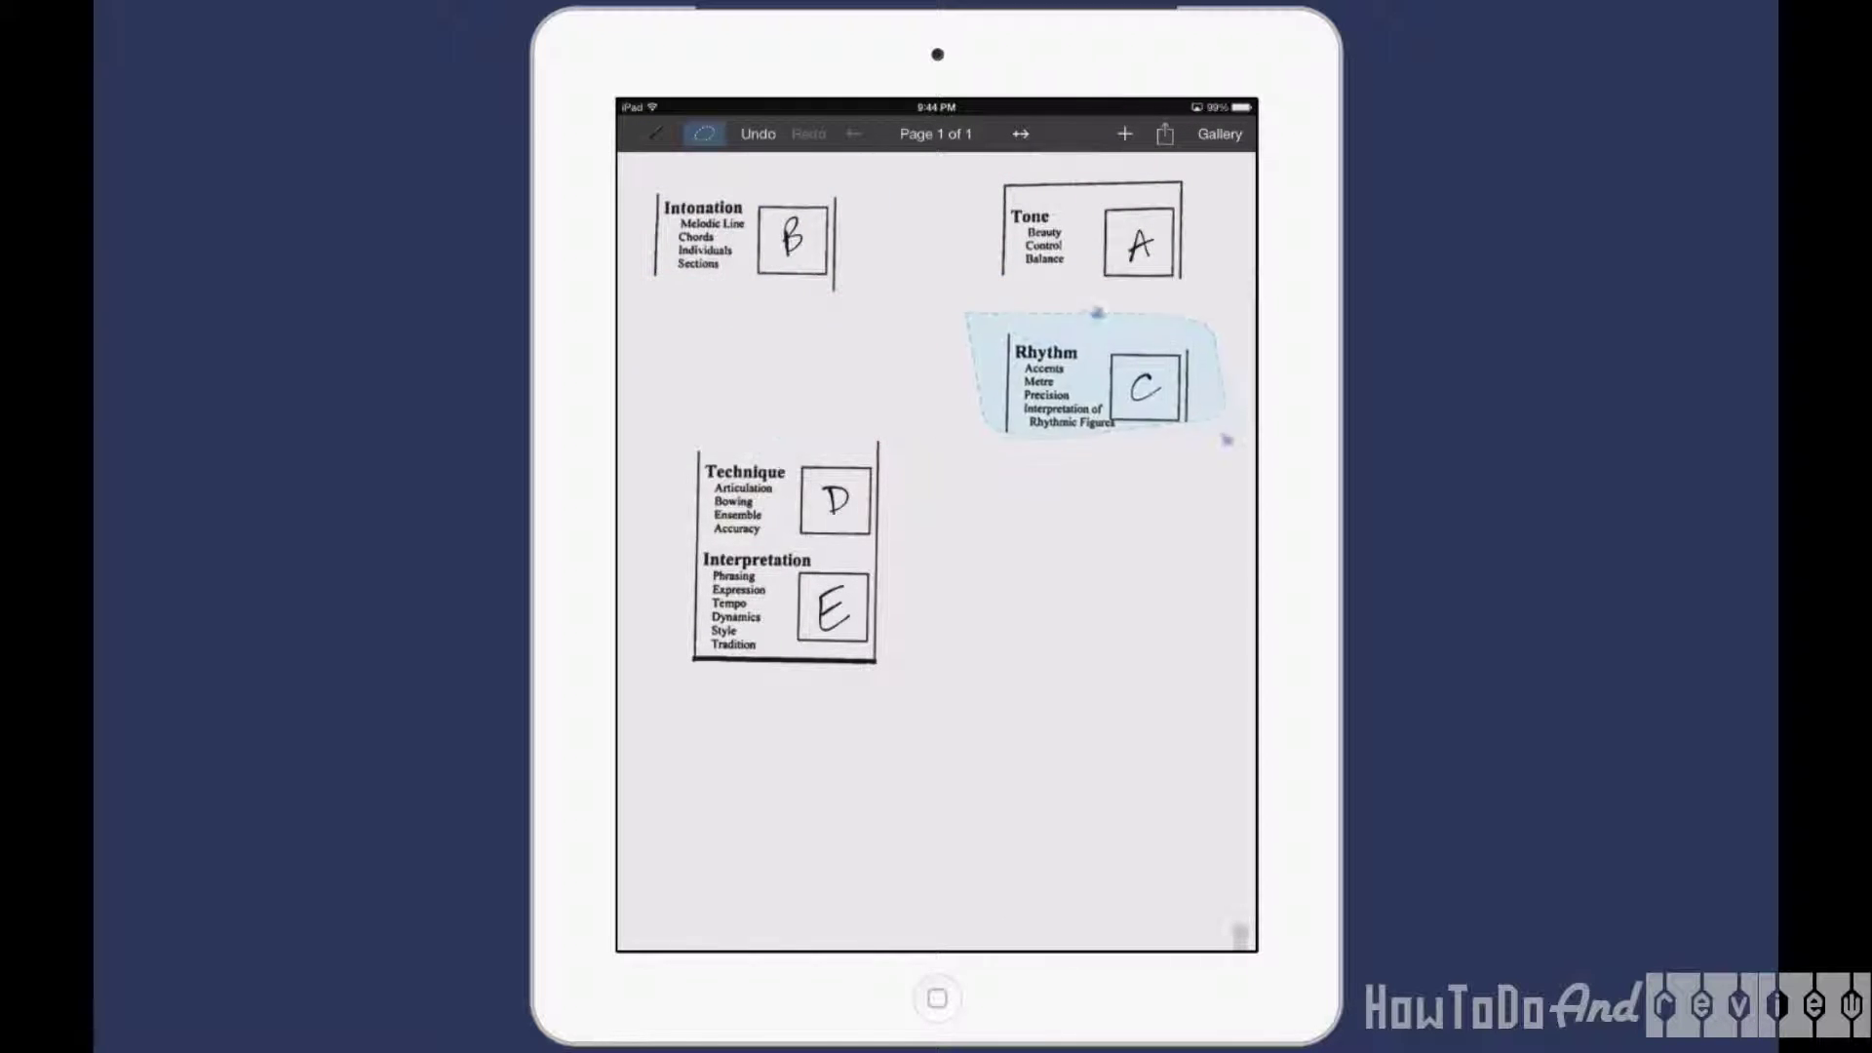
pyautogui.moveTo(788, 502); pyautogui.dragTo(761, 418)
pyautogui.moveTo(783, 601); pyautogui.dragTo(921, 593)
pyautogui.click(653, 134)
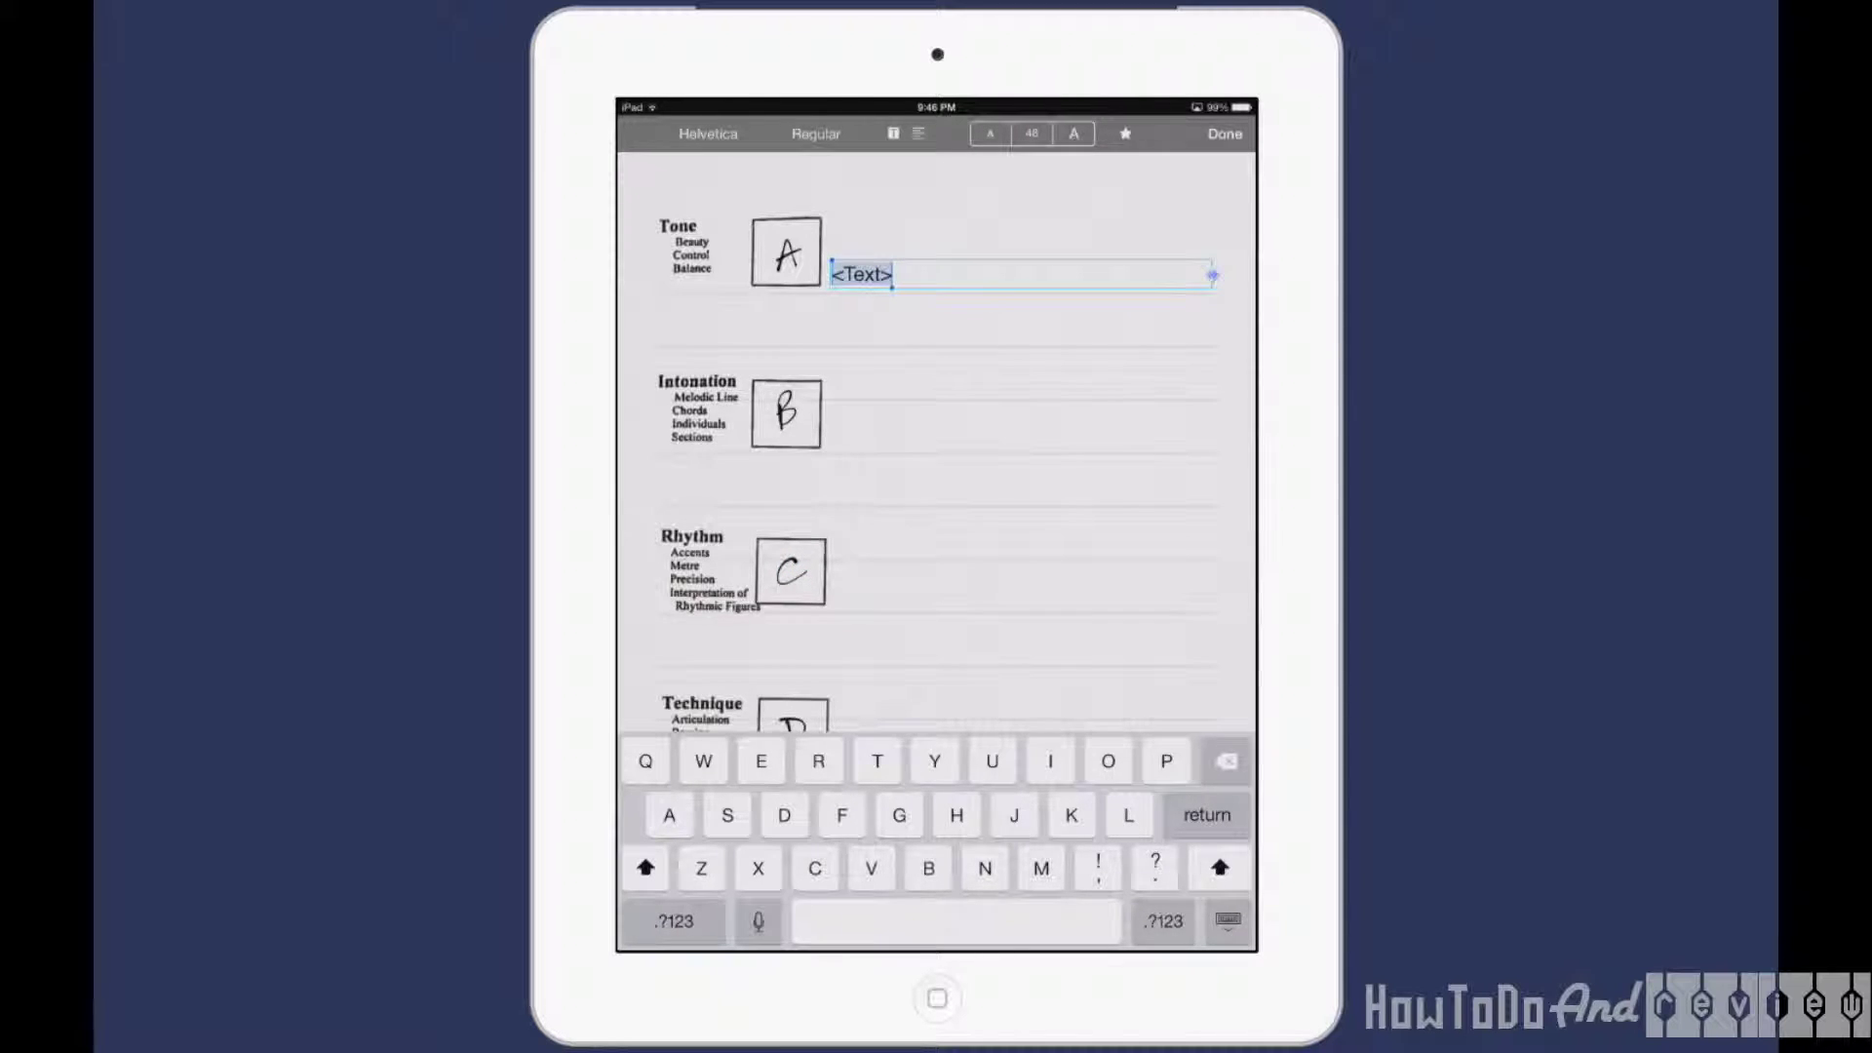
pyautogui.write('His wa')
# Delete the mistyped 'His' and confirm the comment 'This was great!'
pyautogui.press('BackSpace')
pyautogui.press('BackSpace')
pyautogui.press('BackSpace')
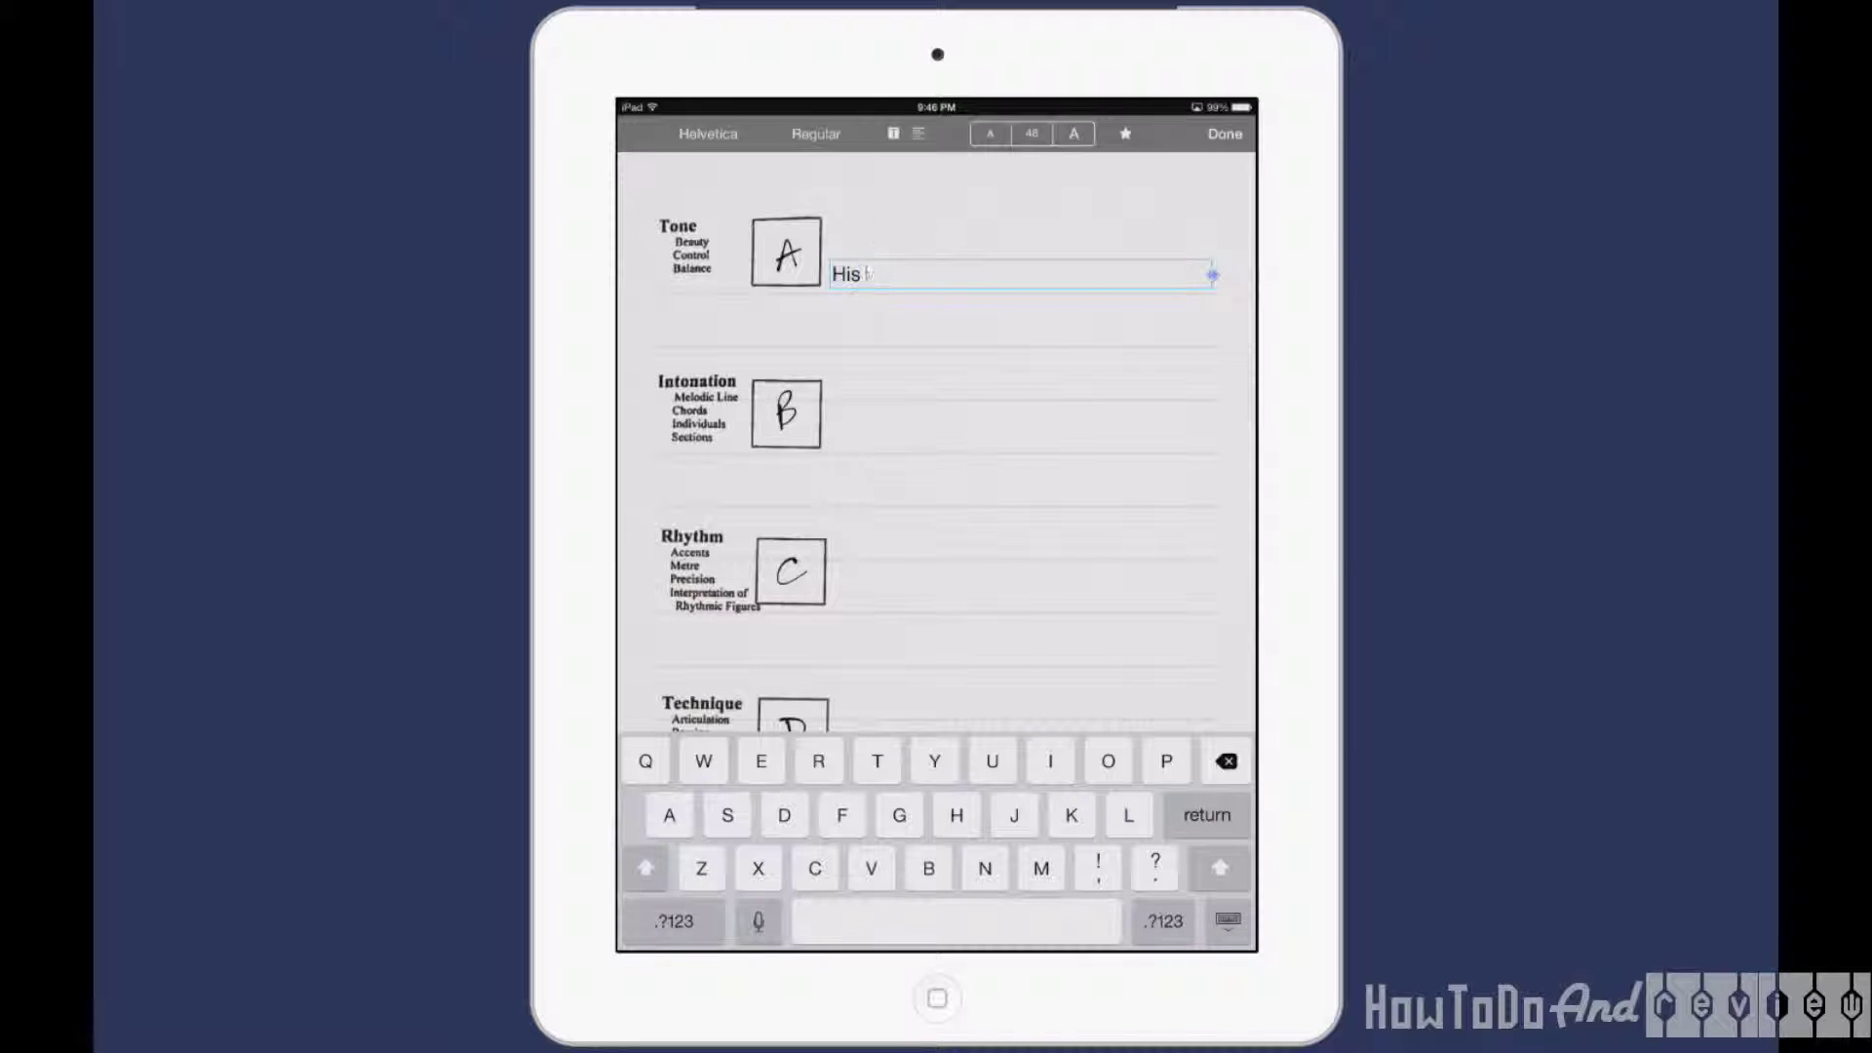
pyautogui.press('BackSpace')
pyautogui.press('BackSpace')
pyautogui.press('BackSpace')
pyautogui.write('This was great!')
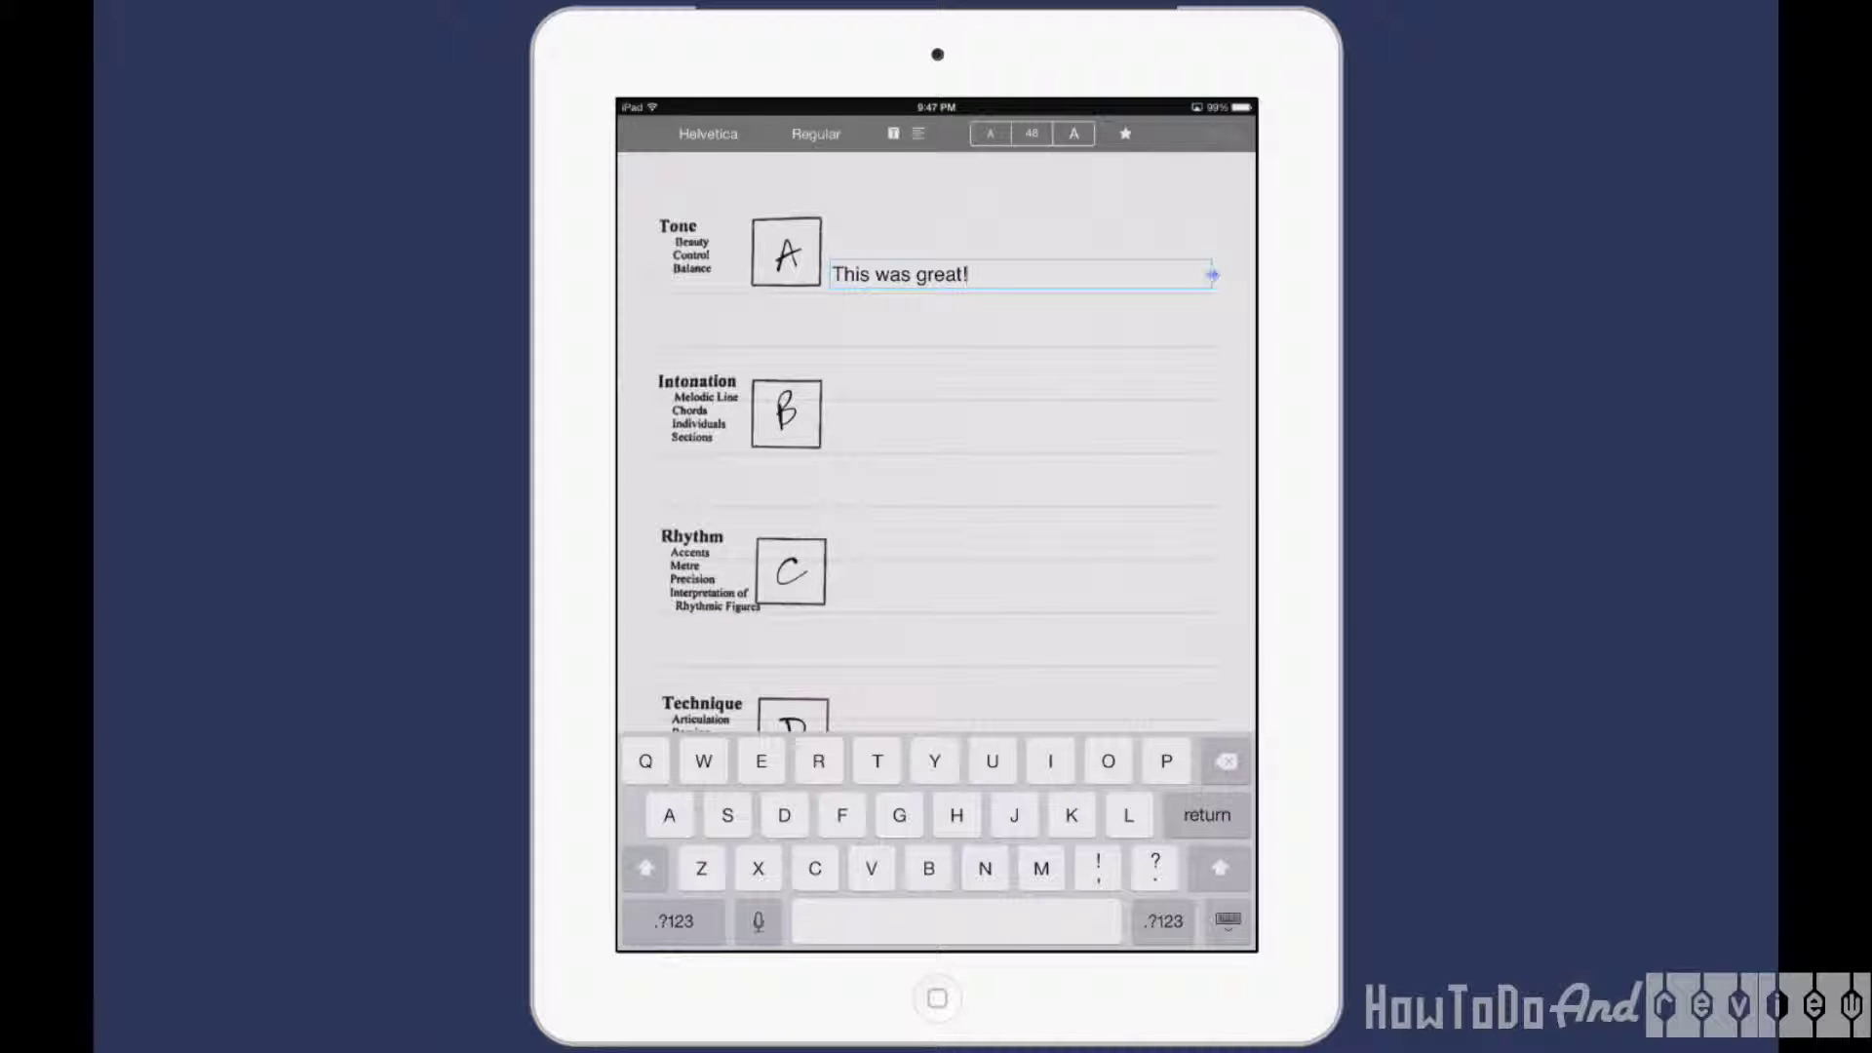
pyautogui.click(1226, 920)
pyautogui.click(654, 133)
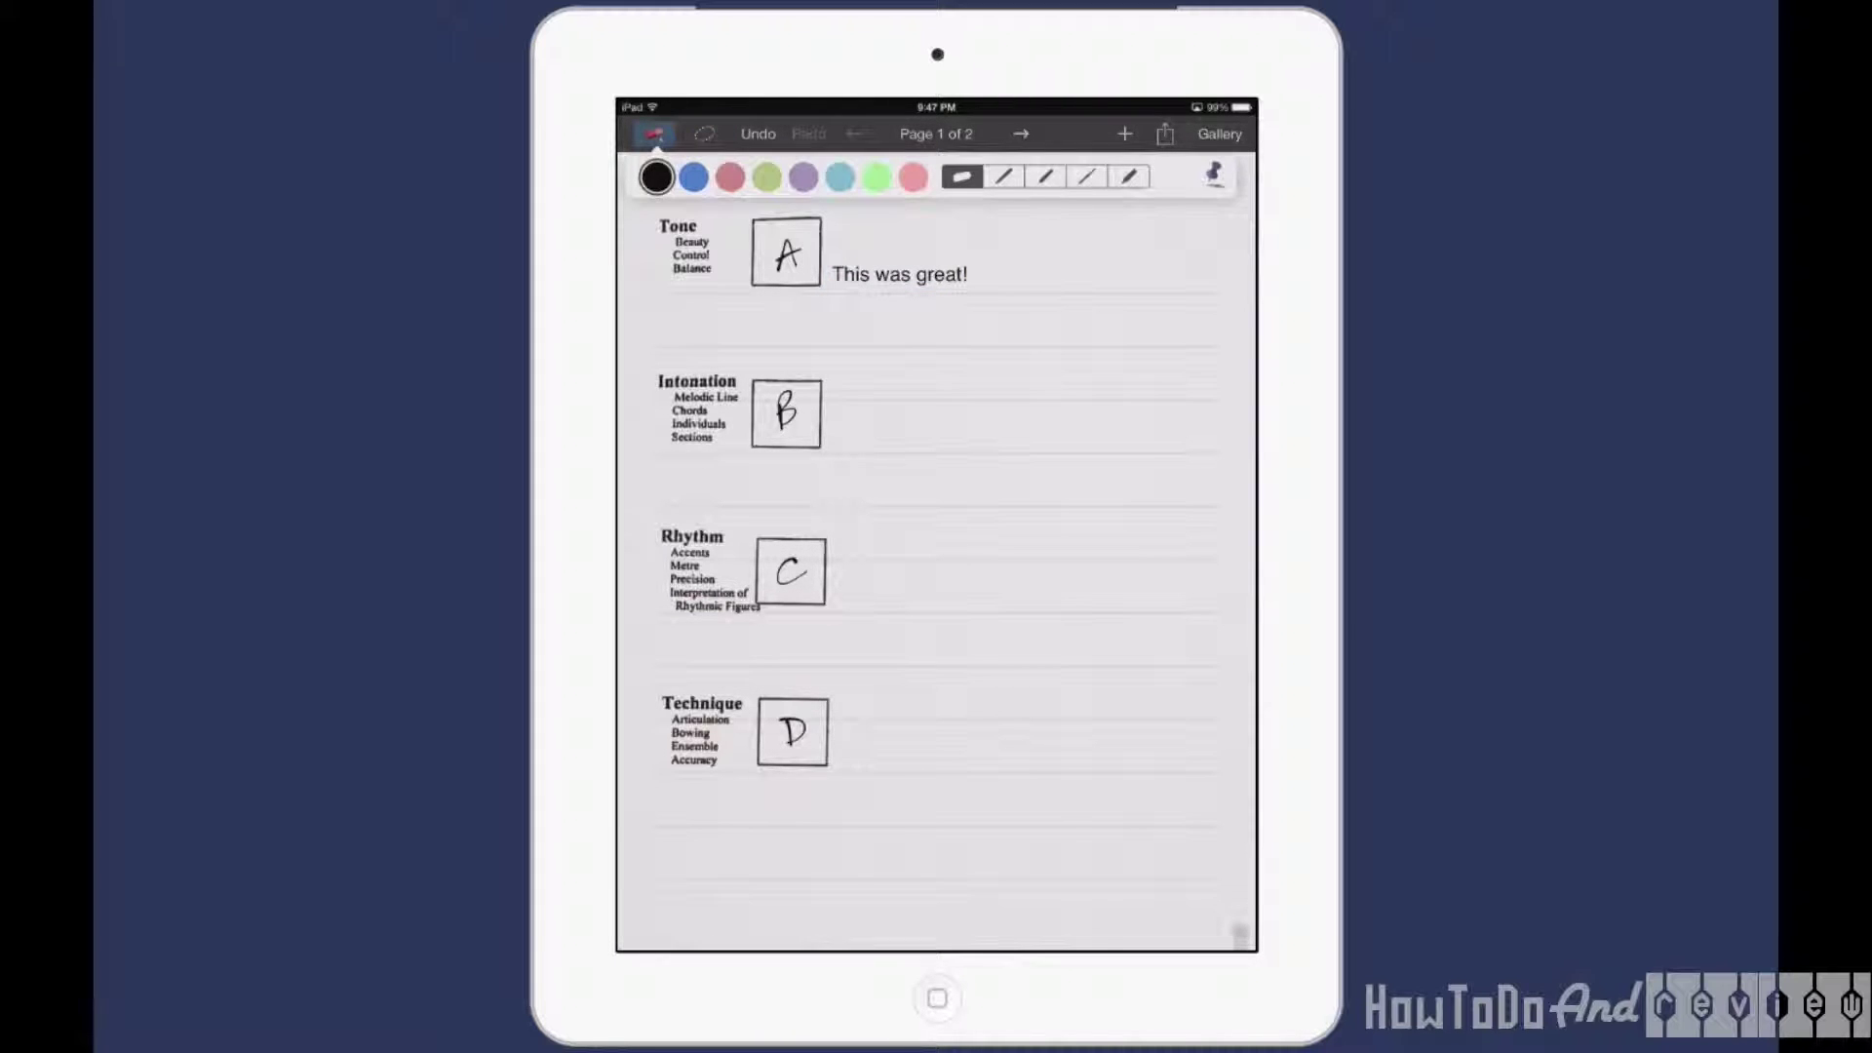
pyautogui.scroll(5, 879, 439)
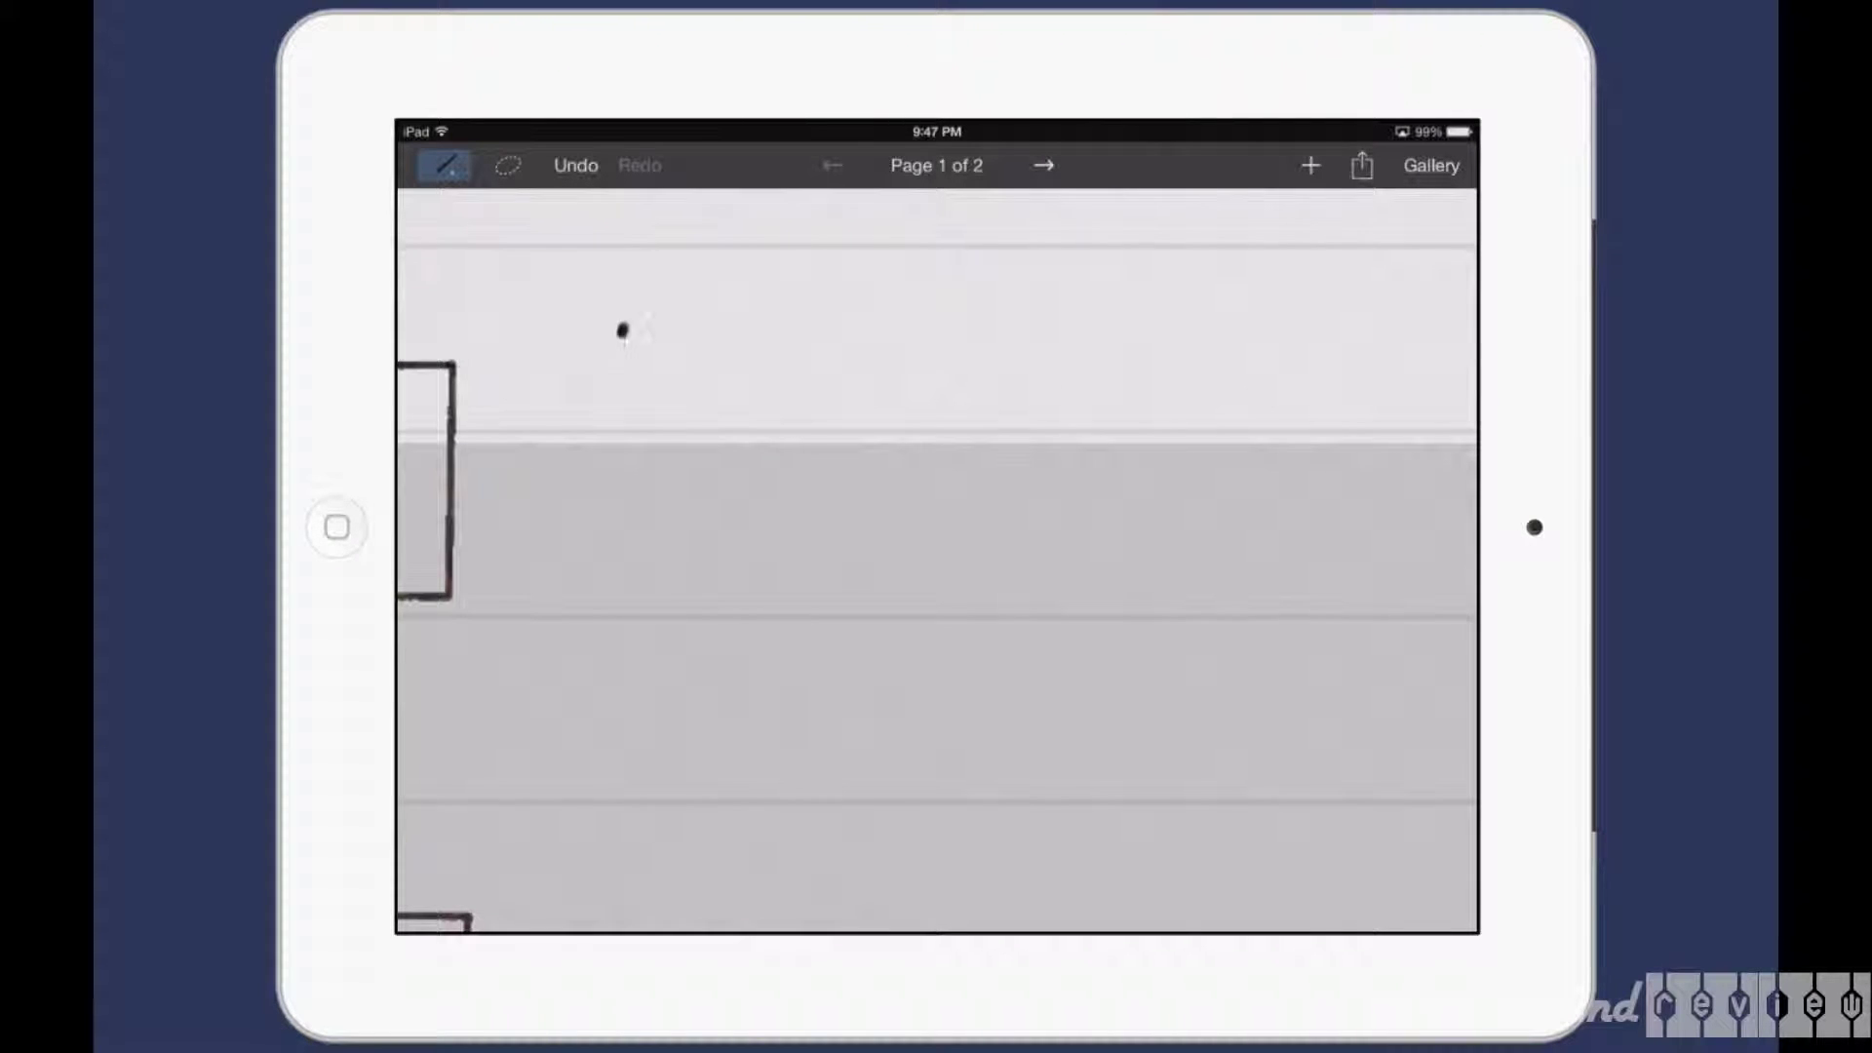
# Handwrite 'Intonation was questionable.' beside grade B, ending with the period
pyautogui.moveTo(621, 331)
pyautogui.mouseDown()
pyautogui.moveTo(714, 391)
pyautogui.moveTo(992, 311)
pyautogui.mouseUp()
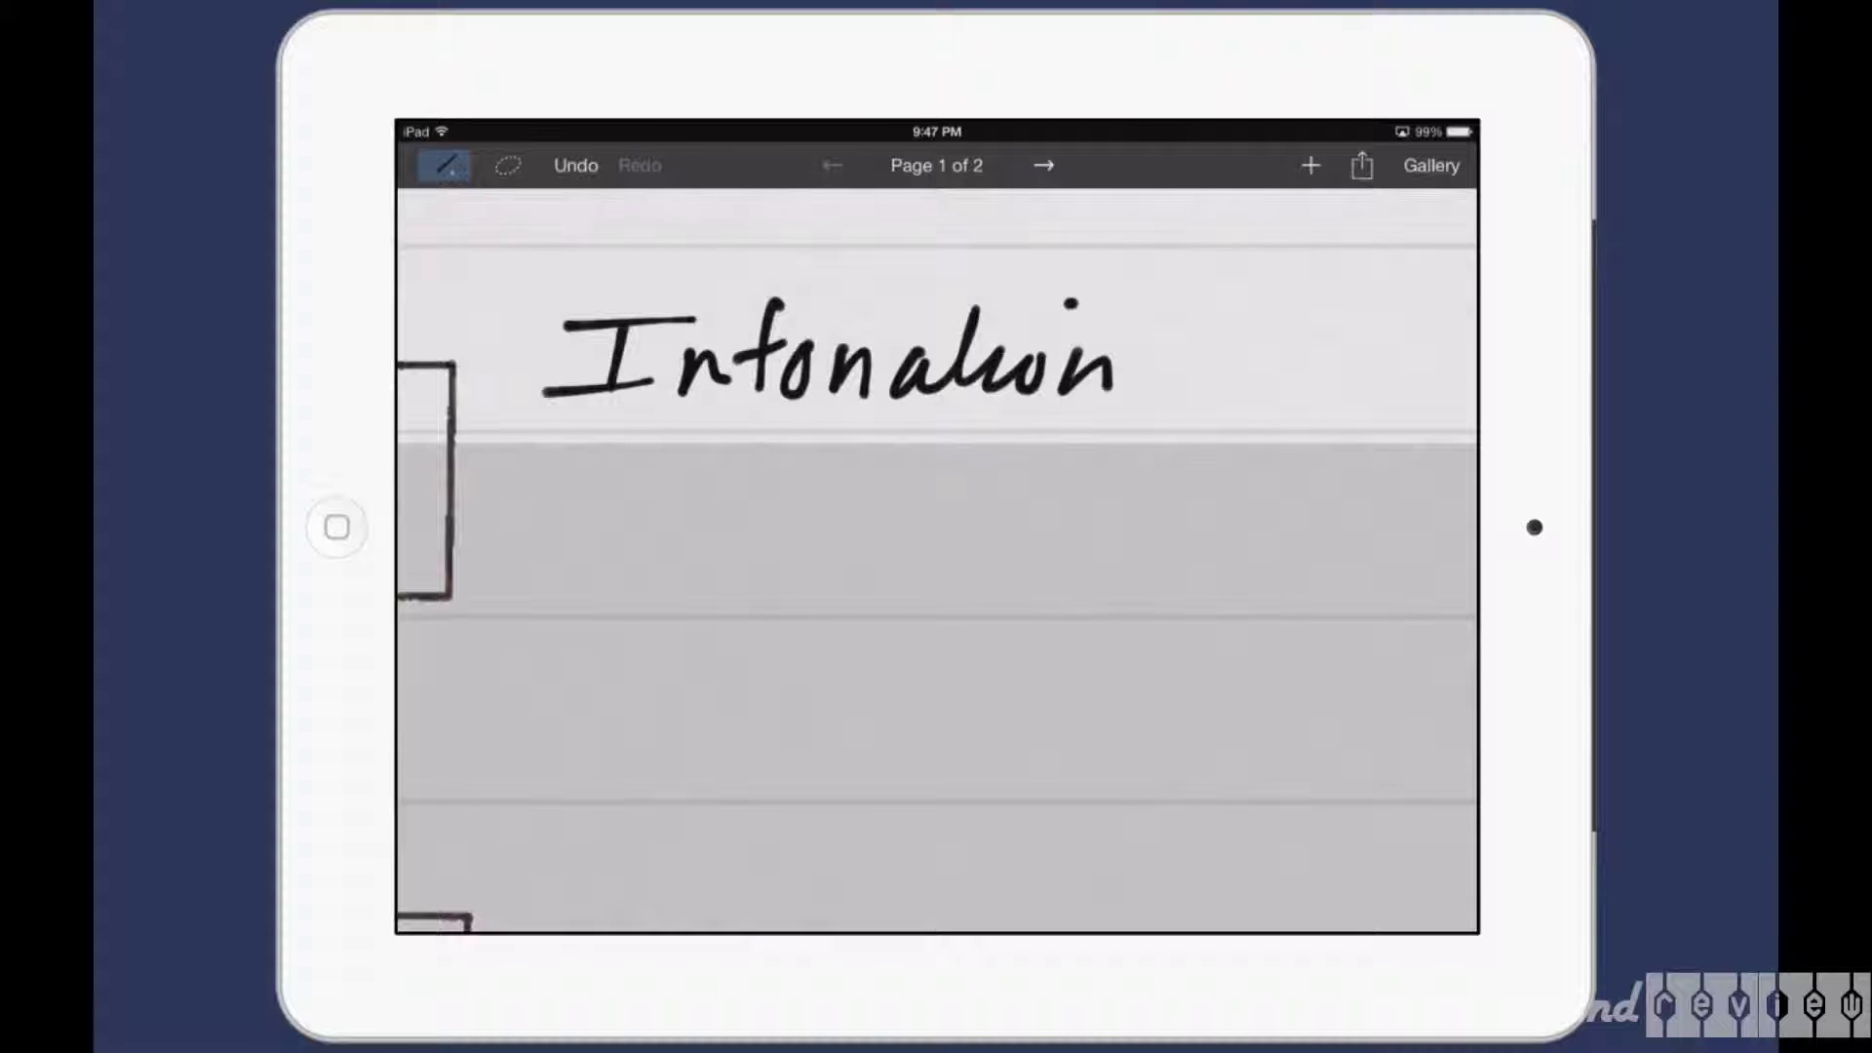
pyautogui.moveTo(958, 340)
pyautogui.mouseDown()
pyautogui.moveTo(905, 451)
pyautogui.moveTo(1056, 372)
pyautogui.mouseUp()
pyautogui.moveTo(1093, 336); pyautogui.dragTo(1082, 378)
pyautogui.moveTo(1302, 345); pyautogui.dragTo(1351, 383)
pyautogui.moveTo(1386, 294); pyautogui.dragTo(1372, 384)
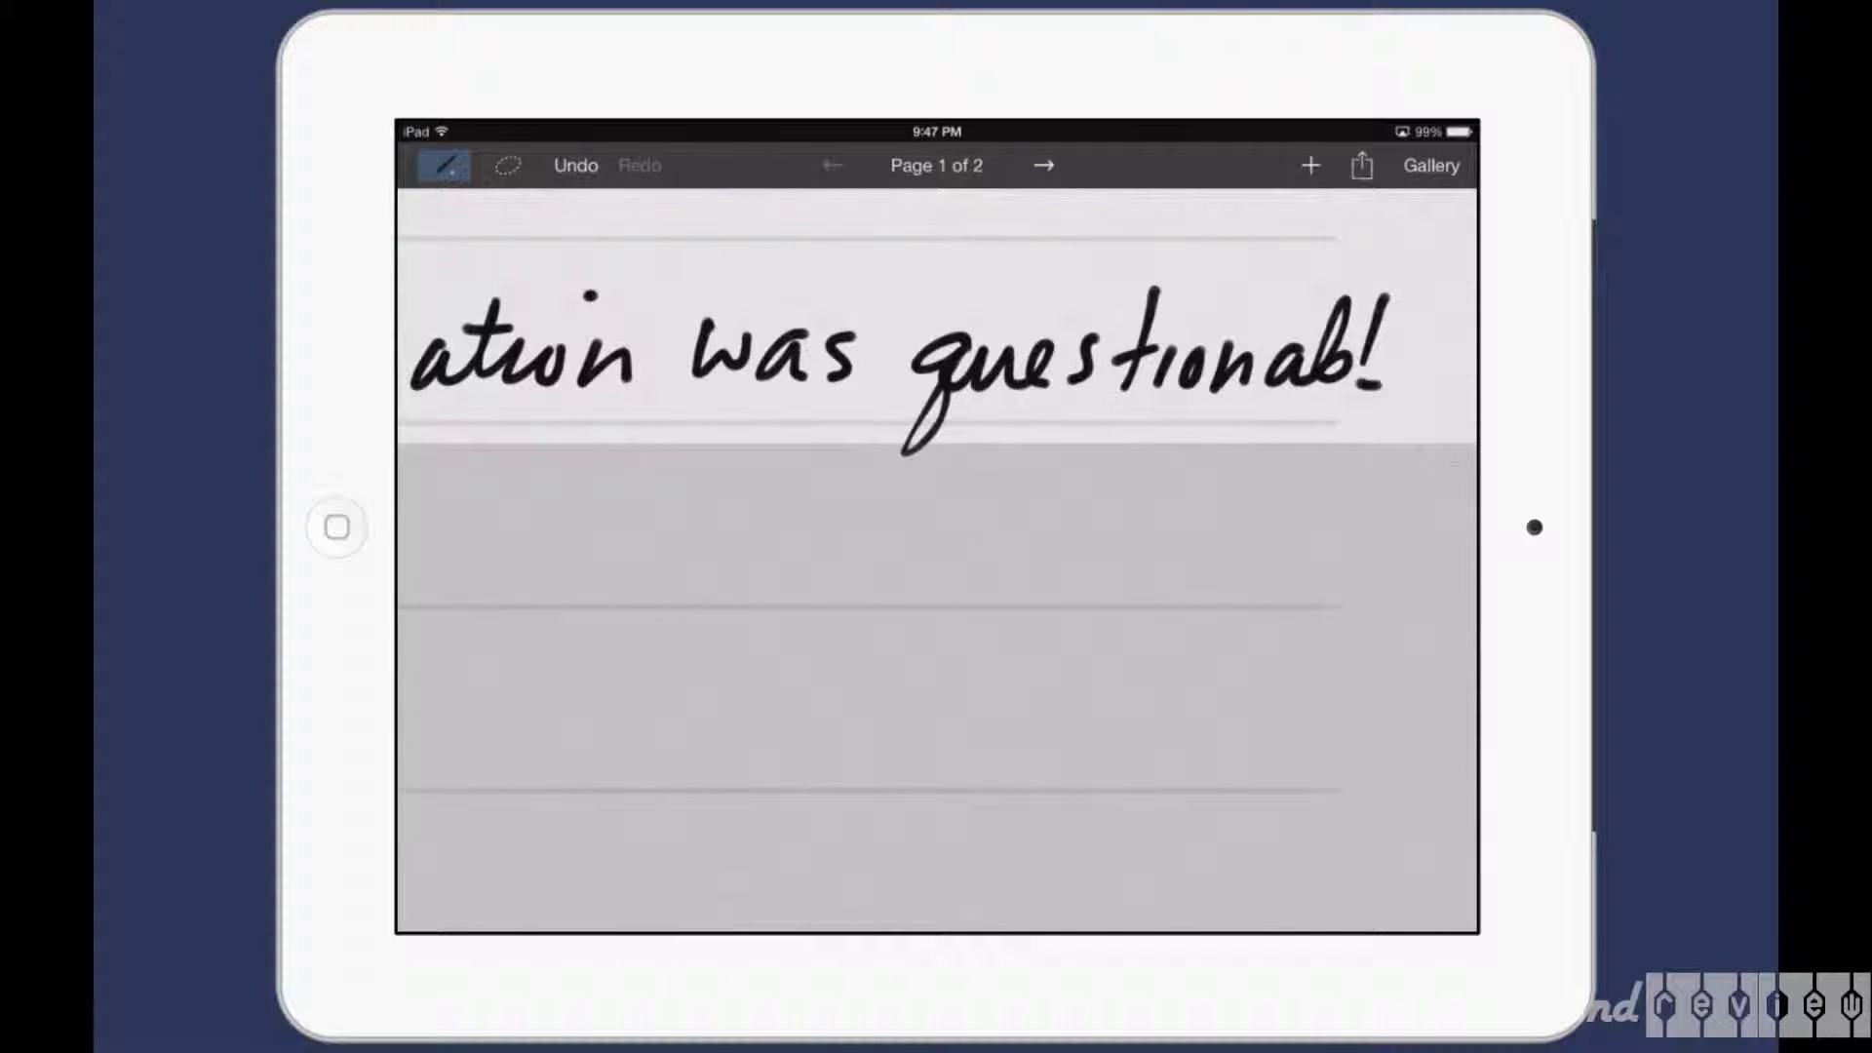
pyautogui.click(1432, 382)
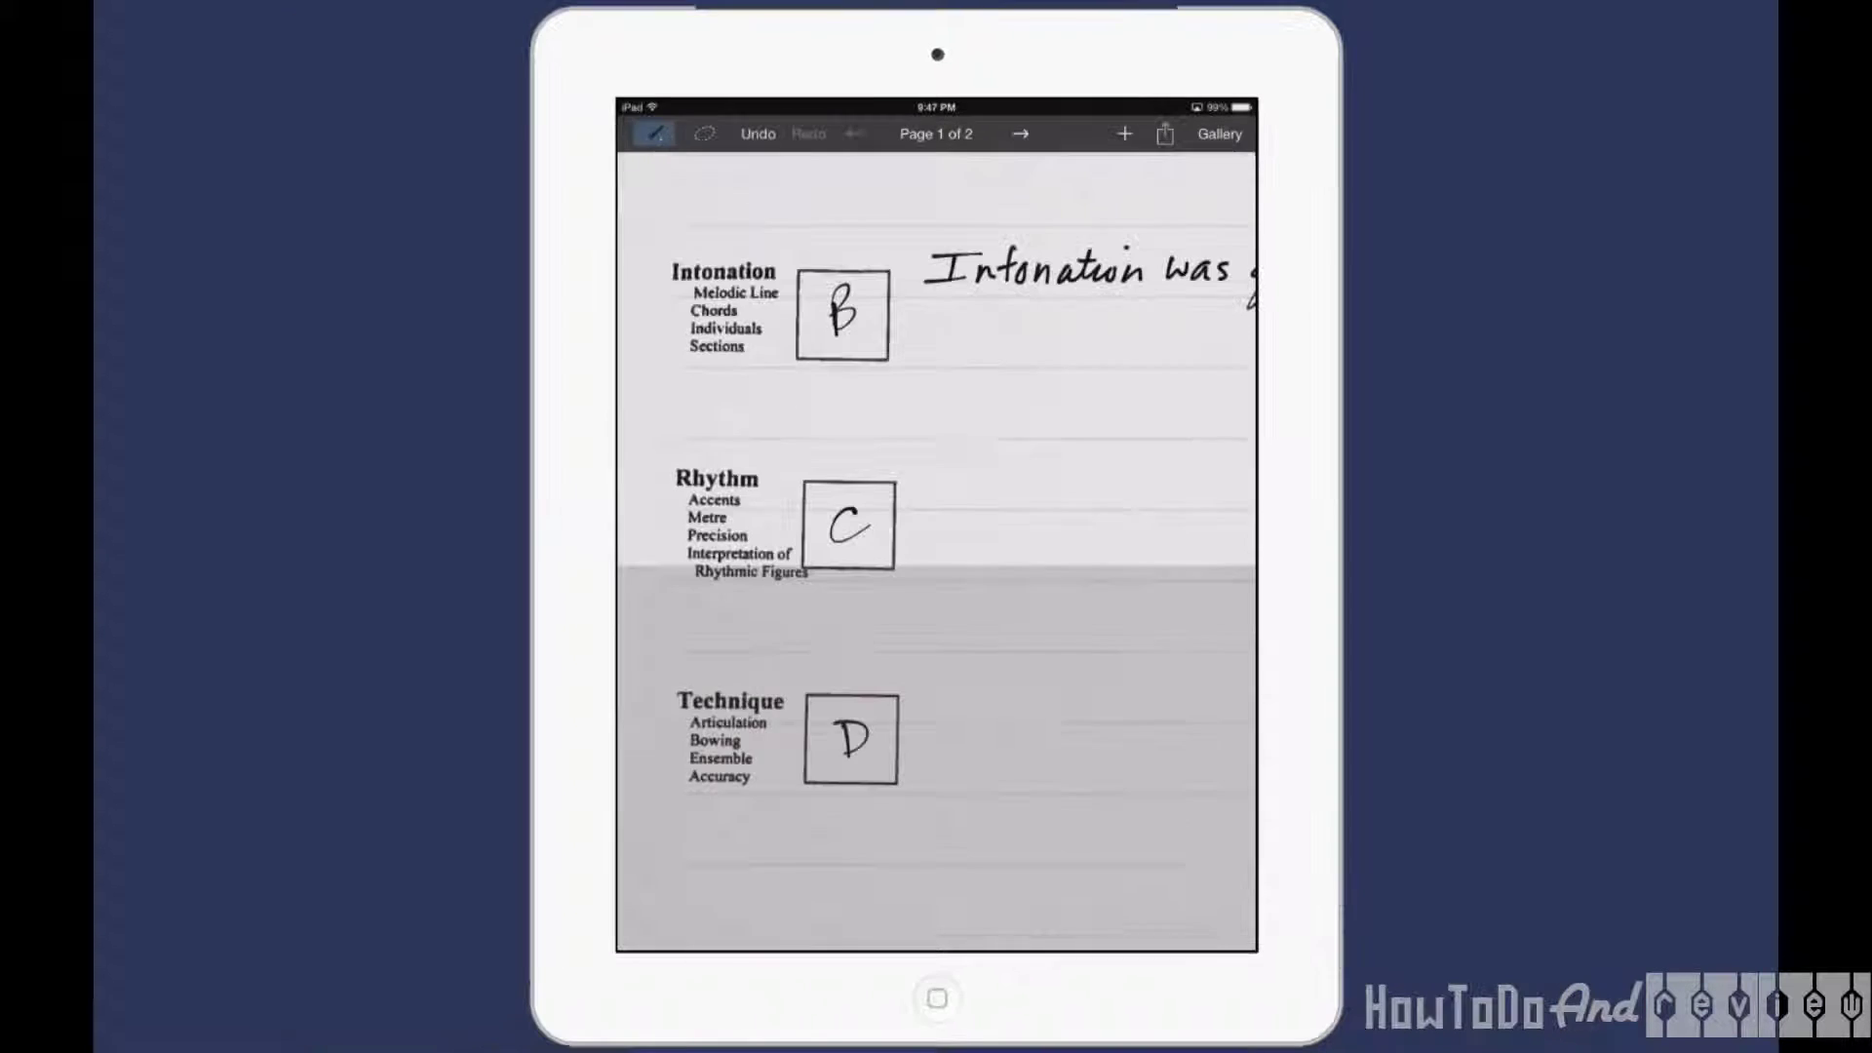
pyautogui.scroll(3, 936, 556)
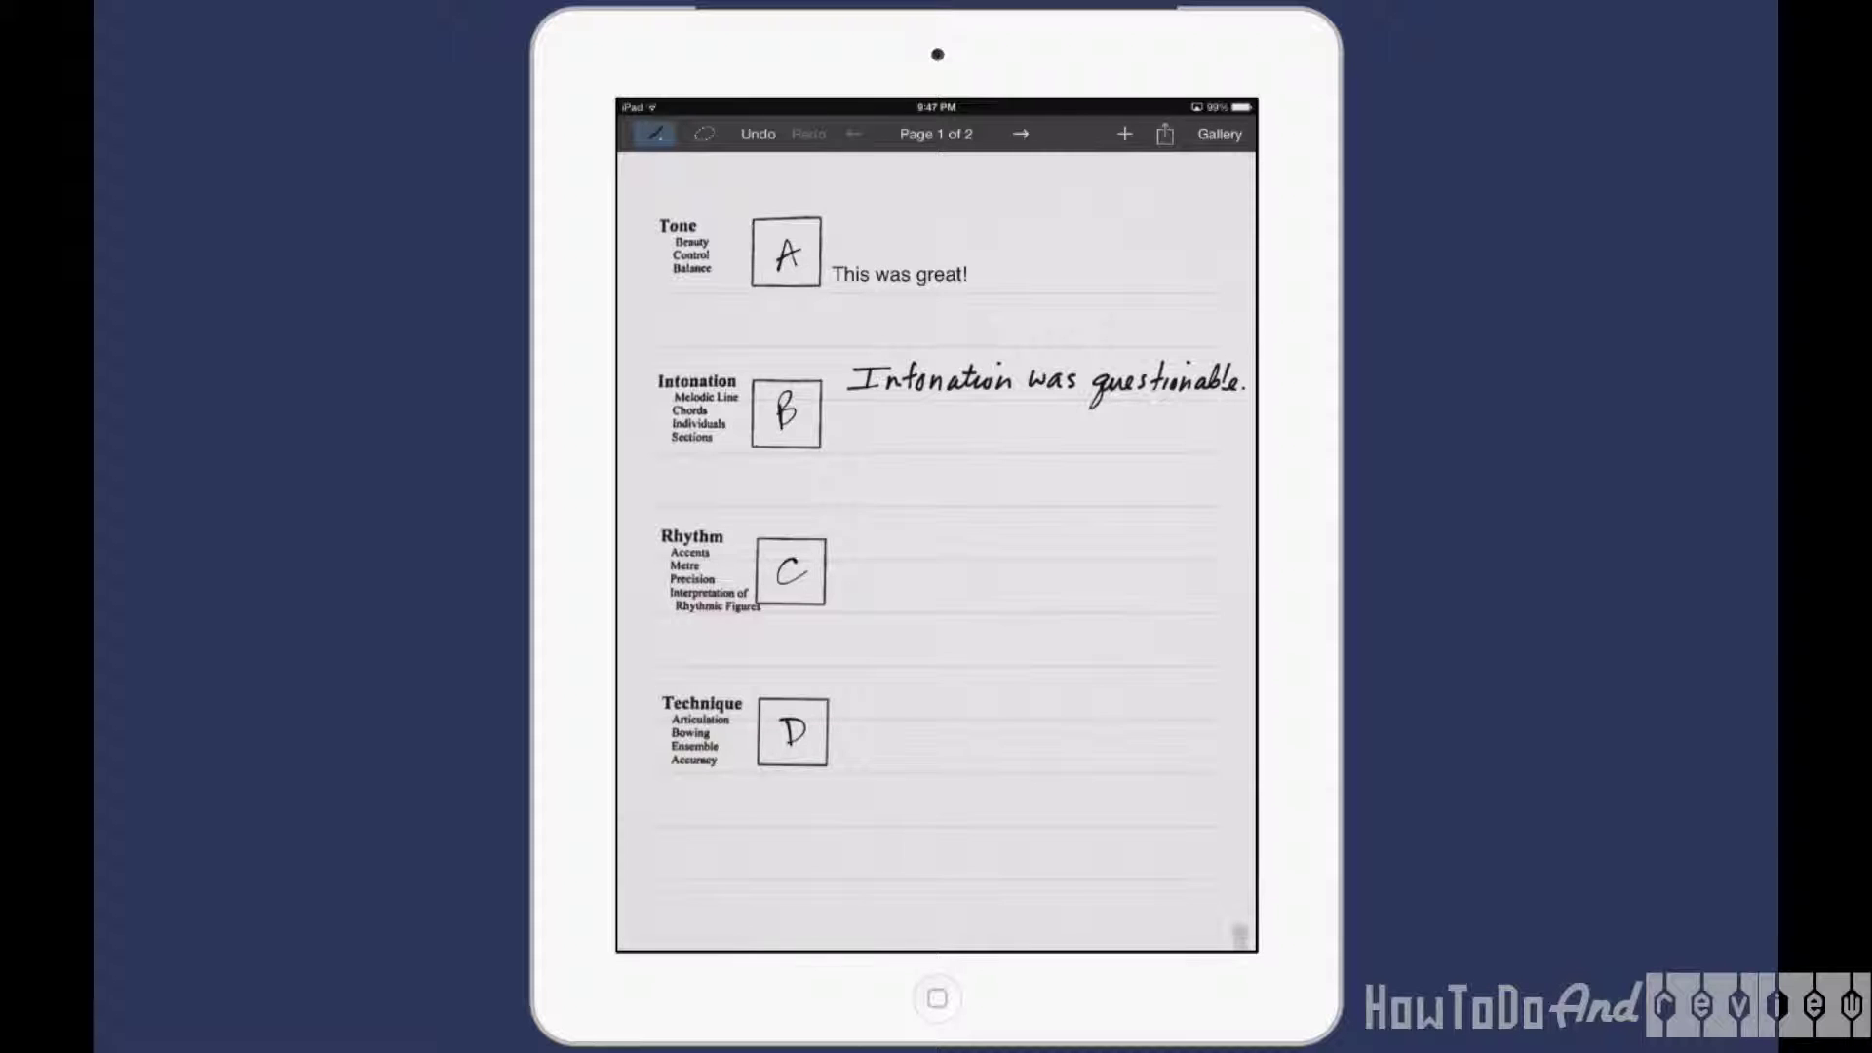